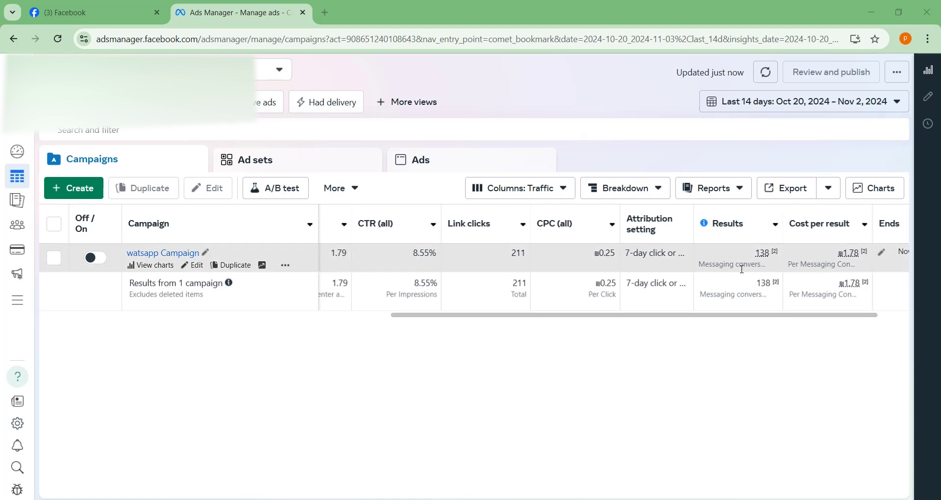
- Review the watsapp Campaign's metrics, from results and cost per result to spend, impressions, reach and click-through rate
mouse_move(734, 269)
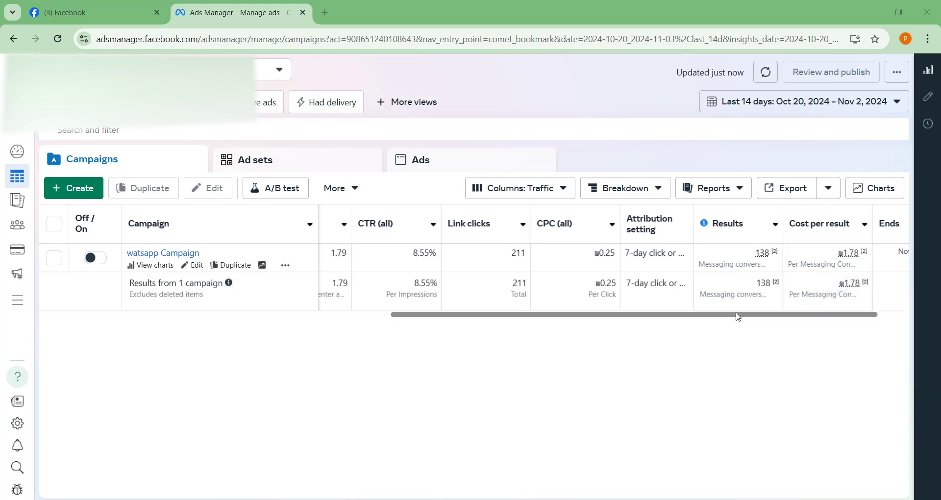
left_click_drag(735, 315, 500, 328)
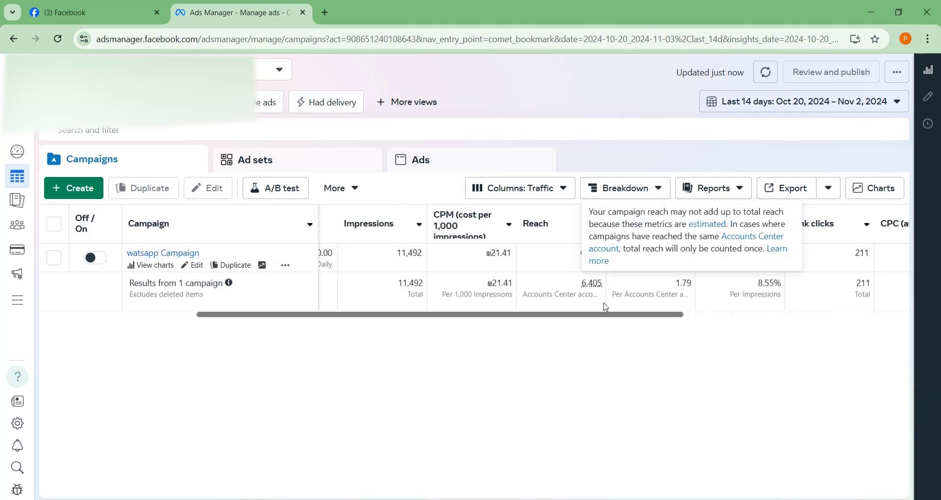
left_click_drag(581, 319, 279, 329)
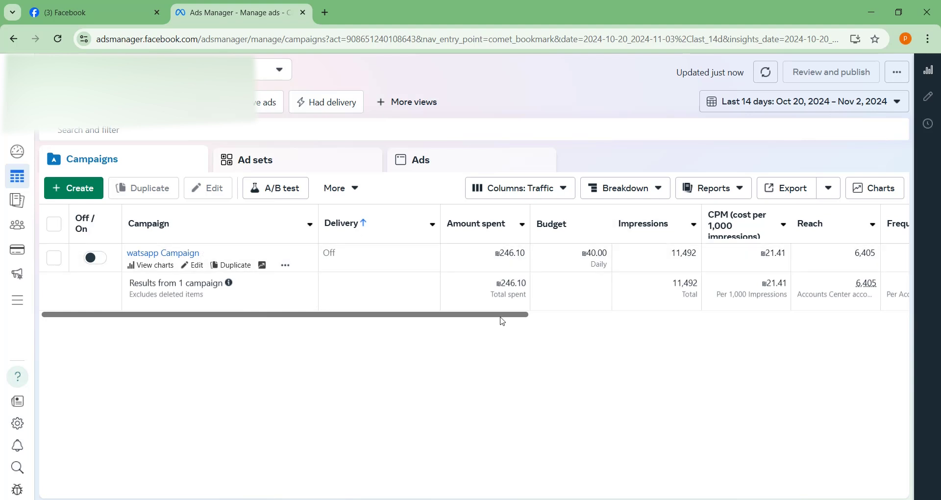
left_click_drag(503, 319, 702, 324)
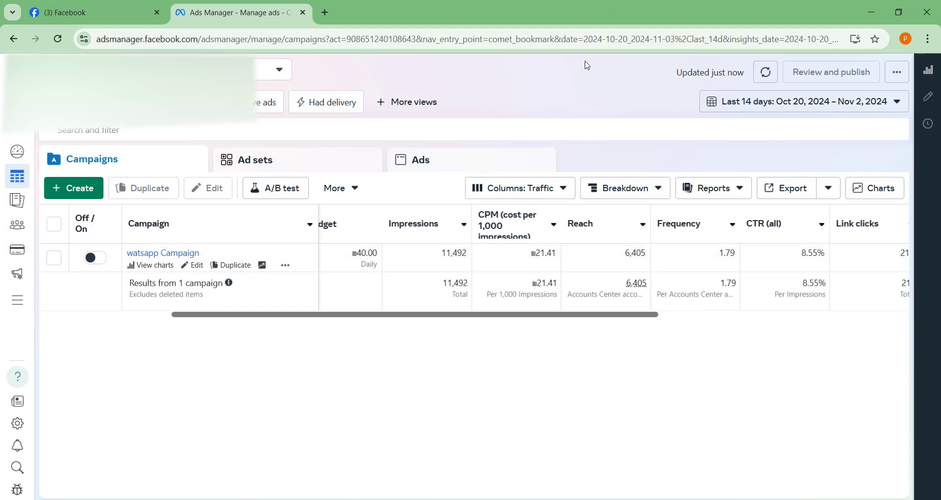
- Create a new auction campaign with the Engagement objective and the Manual engagement campaign setup
left_click(82, 192)
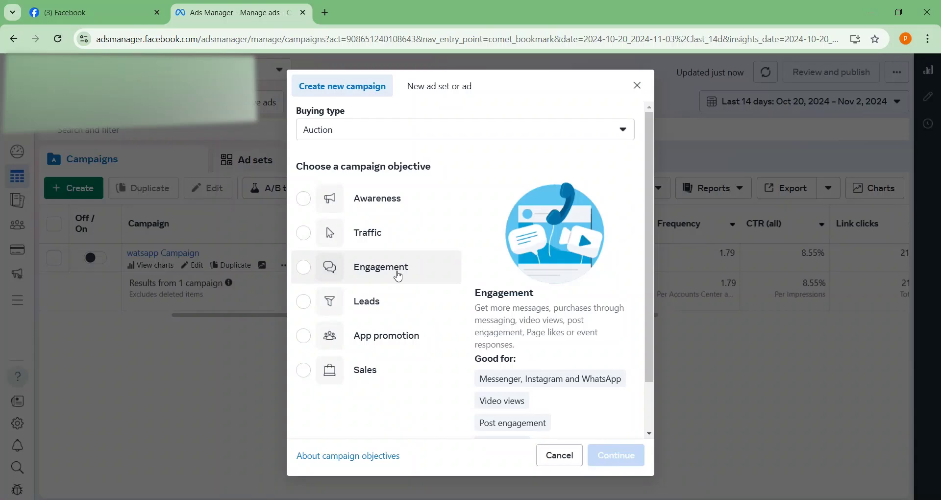
left_click(394, 271)
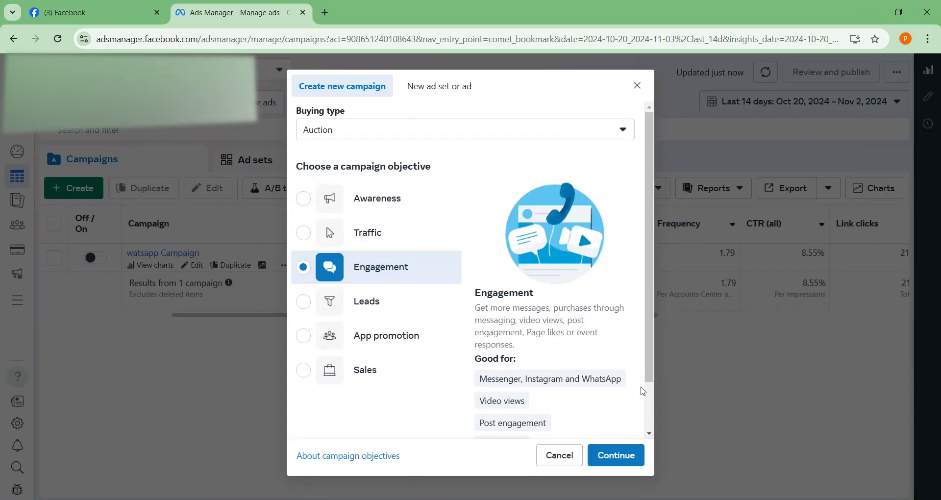
scroll(598, 365, "down", 2)
left_click(614, 459)
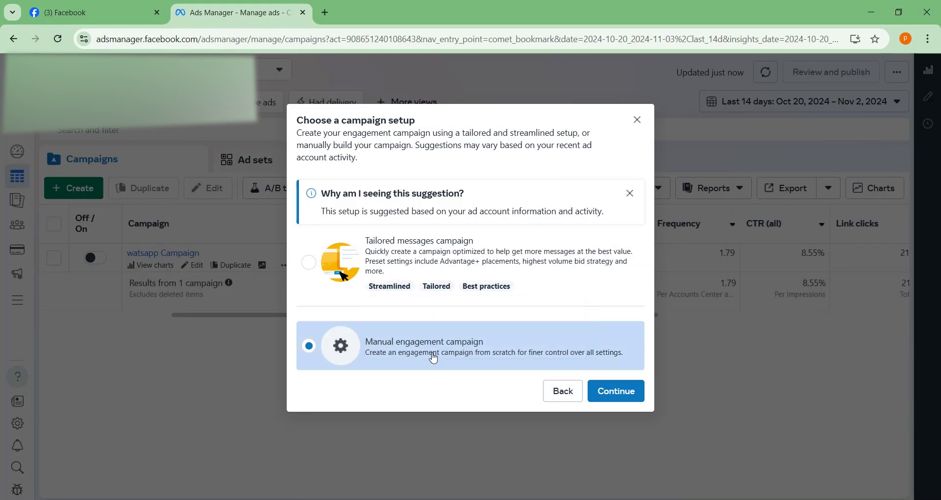
left_click(620, 390)
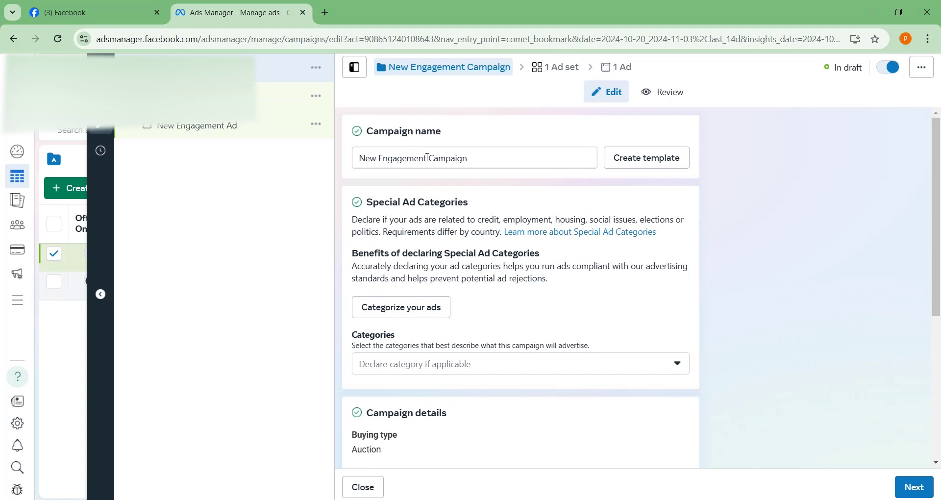
- Rename the new campaign as "3rd 11/2024 Campaign"
left_click_drag(428, 157, 353, 161)
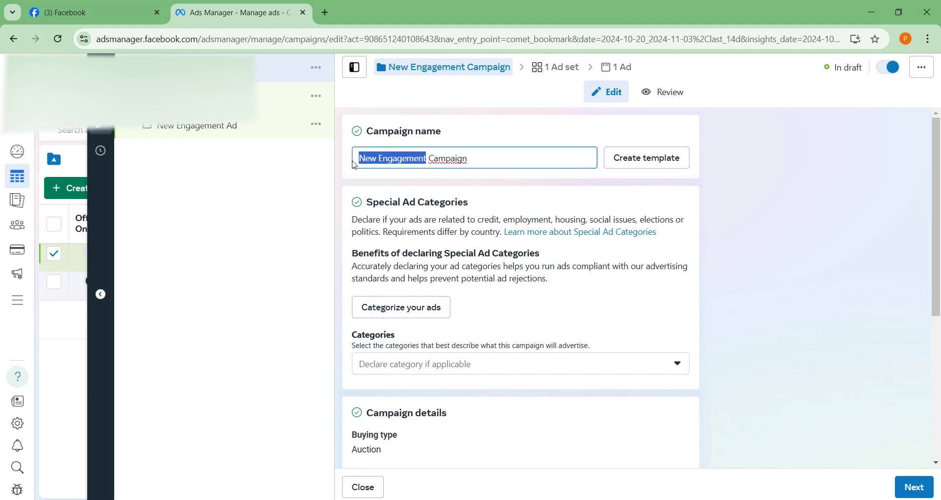
key("BackSpace")
type("3rd ")
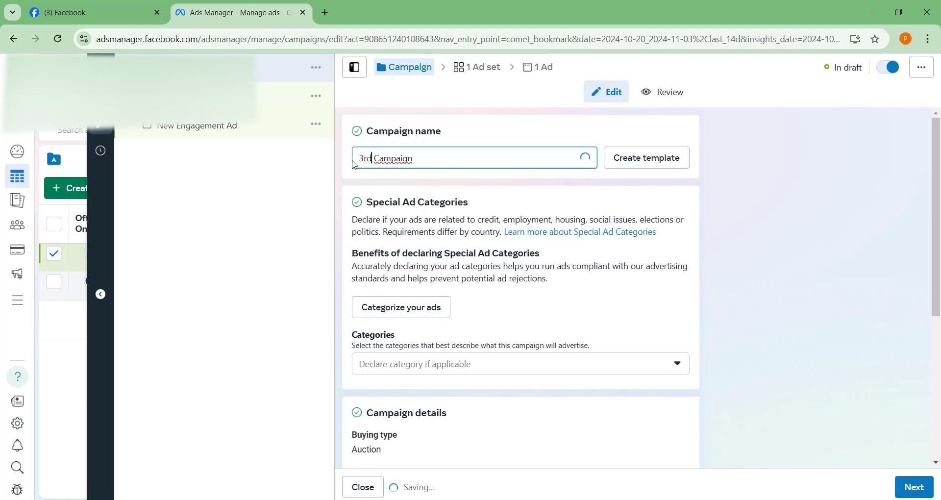
type("nov")
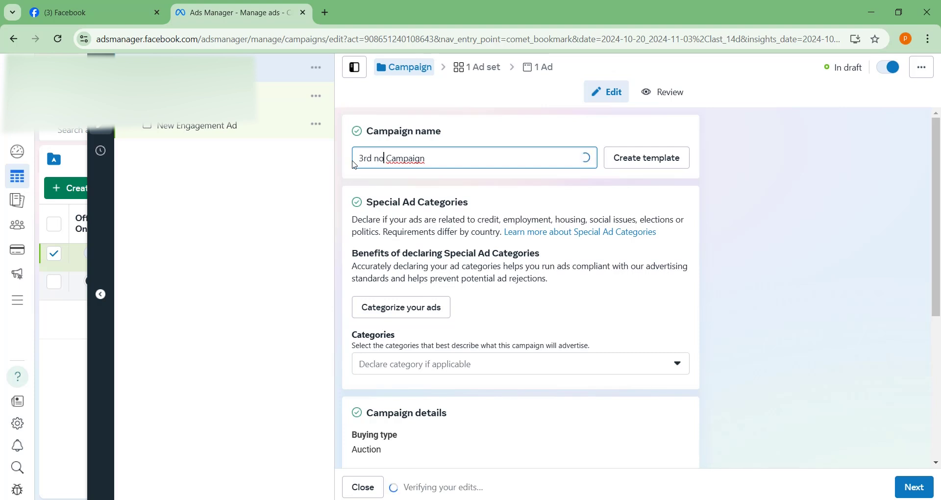
key("Left")
key("ctrl+shift+Left")
key("BackSpace")
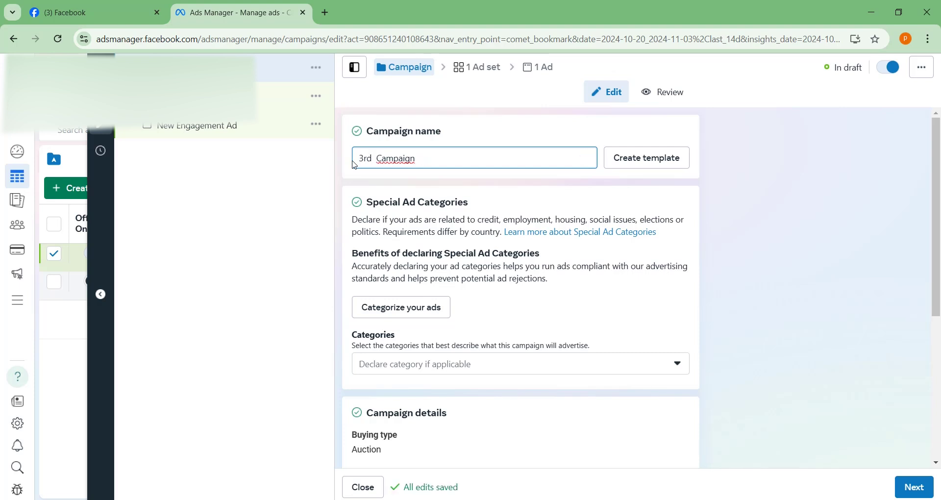
type("11")
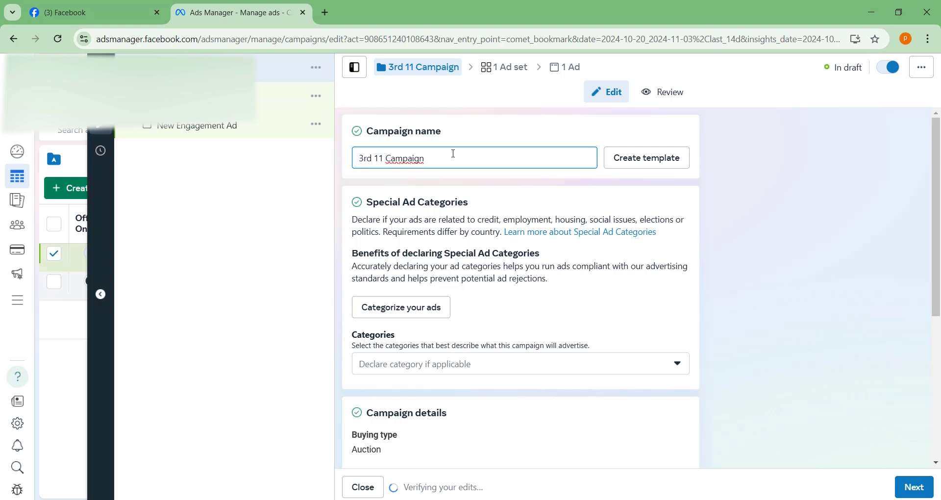
type("2024")
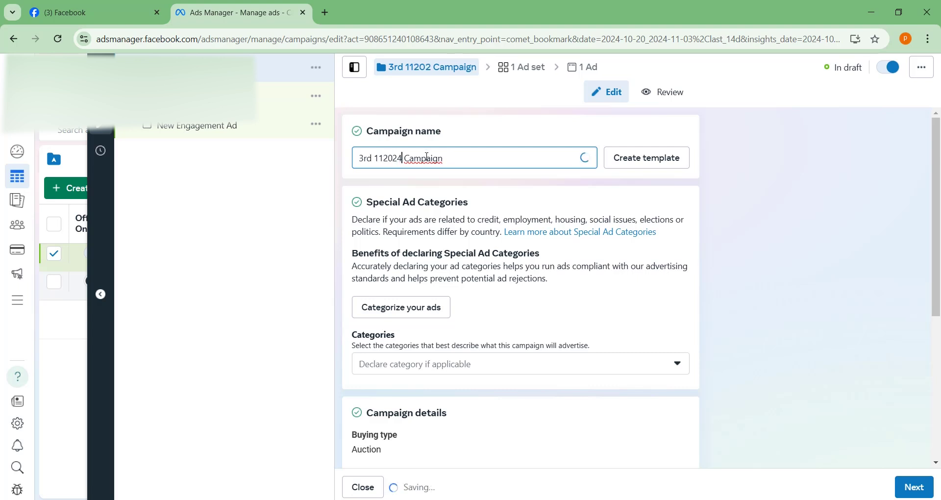
left_click(384, 156)
type("/")
left_click(554, 130)
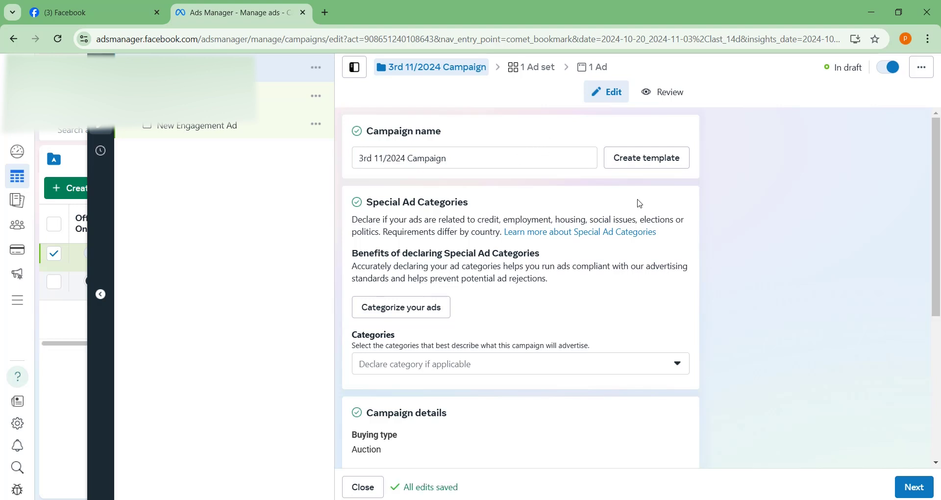
- Turn on Advantage campaign budget and set the daily budget to ₪40.00
scroll(572, 219, "down", 5)
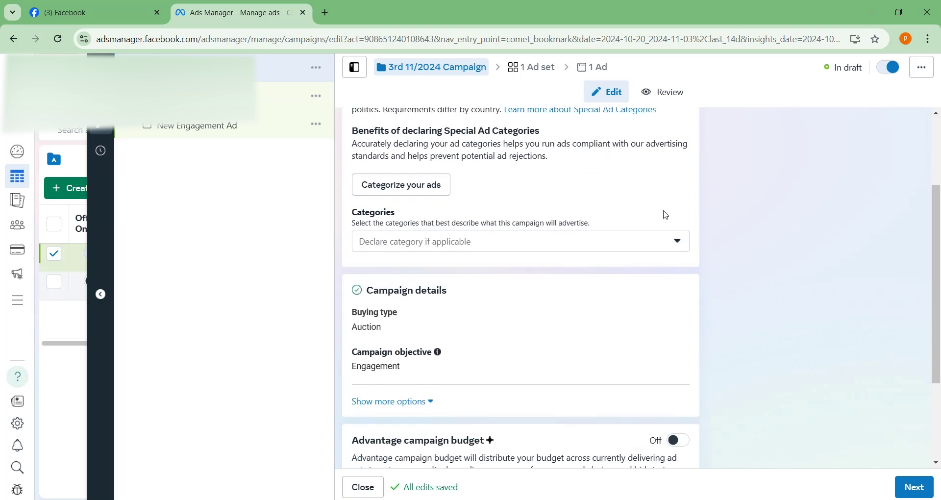
scroll(710, 215, "down", 1)
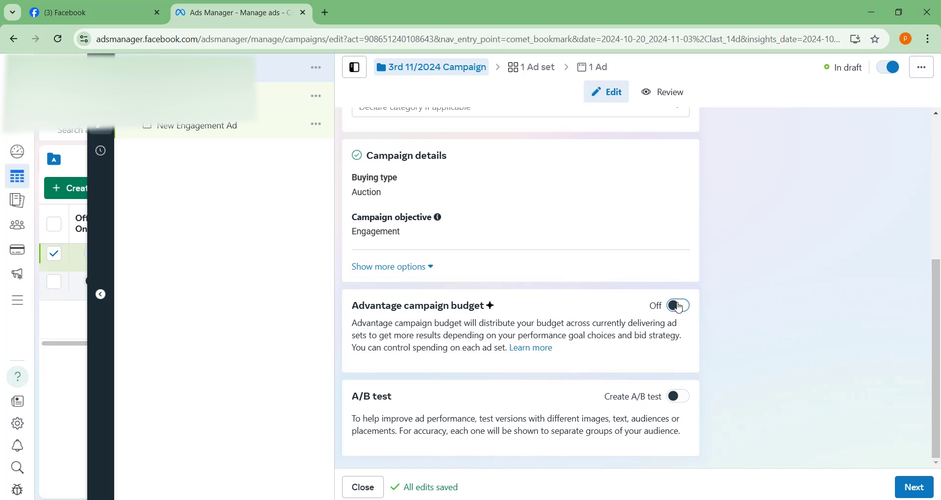
left_click(680, 308)
scroll(539, 363, "down", 1)
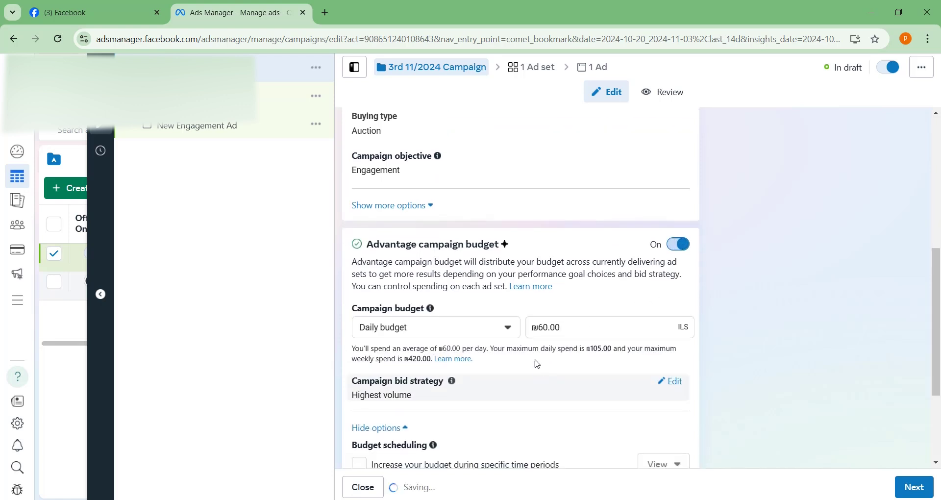
left_click(544, 330)
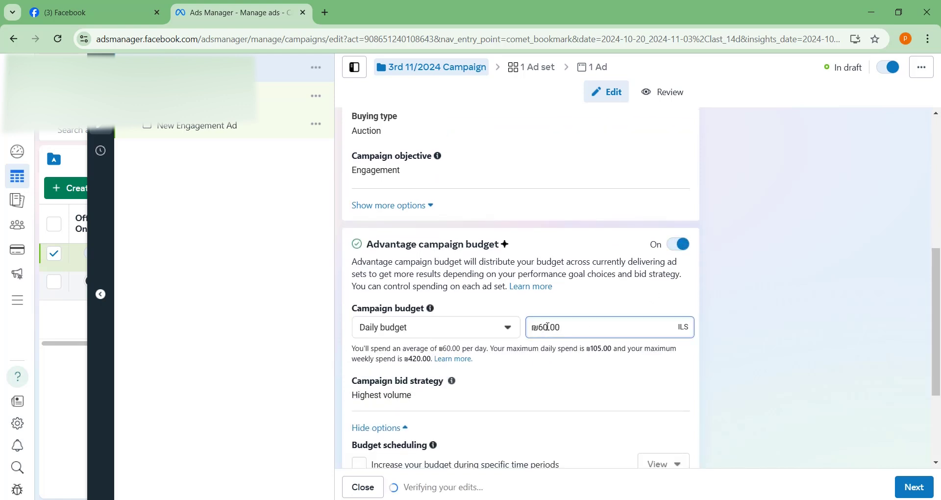
key("BackSpace")
type("4")
scroll(713, 304, "down", 1)
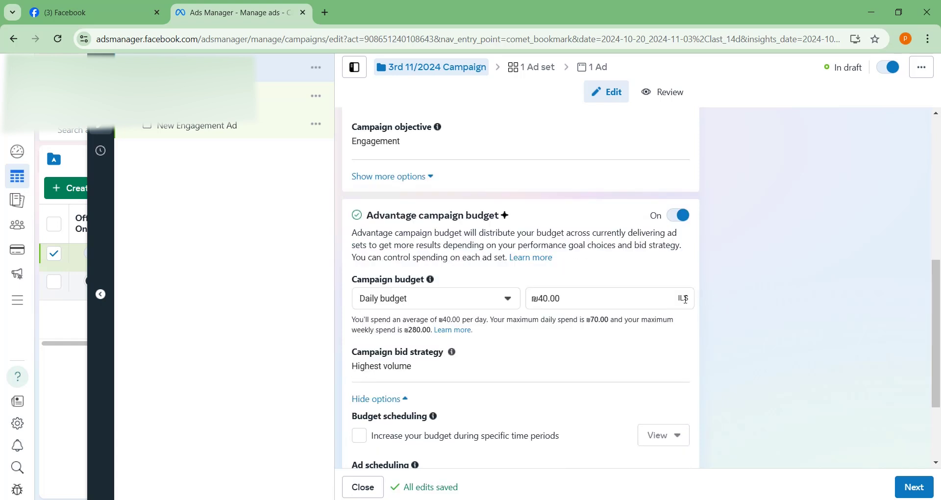
scroll(720, 313, "down", 3)
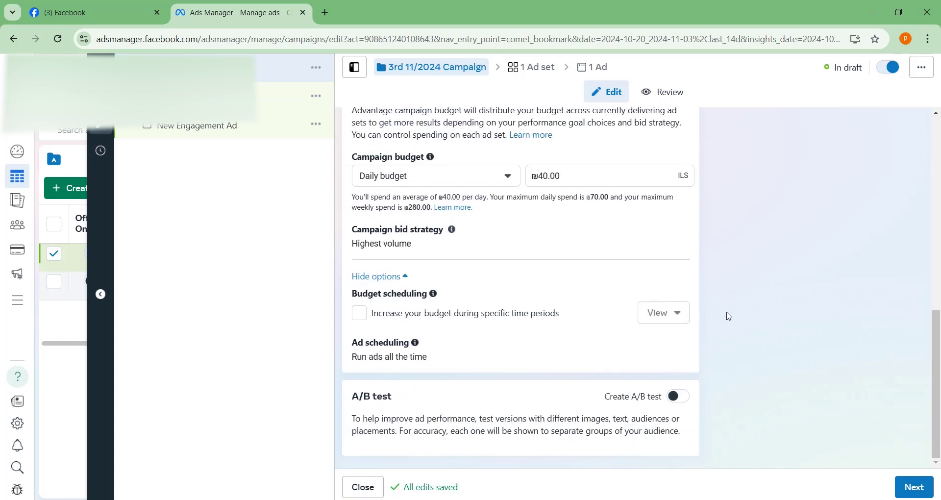
- Continue to the ad set and rename it as "3rd 11/2024 Ad Set"
left_click(906, 486)
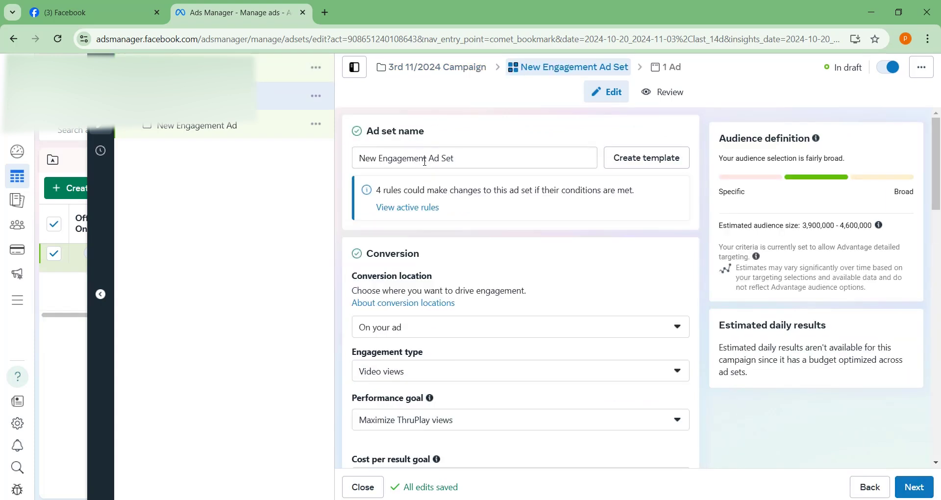
left_click_drag(424, 157, 357, 161)
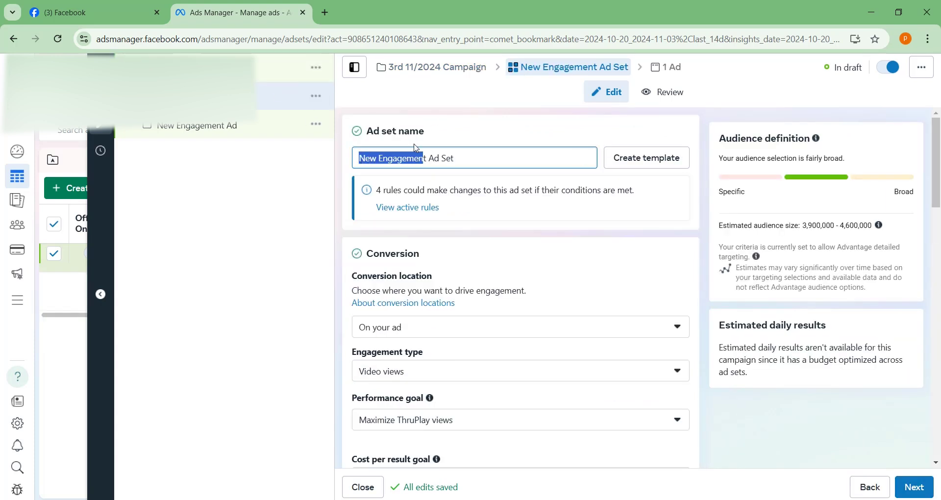
left_click_drag(429, 159, 356, 165)
key("BackSpace")
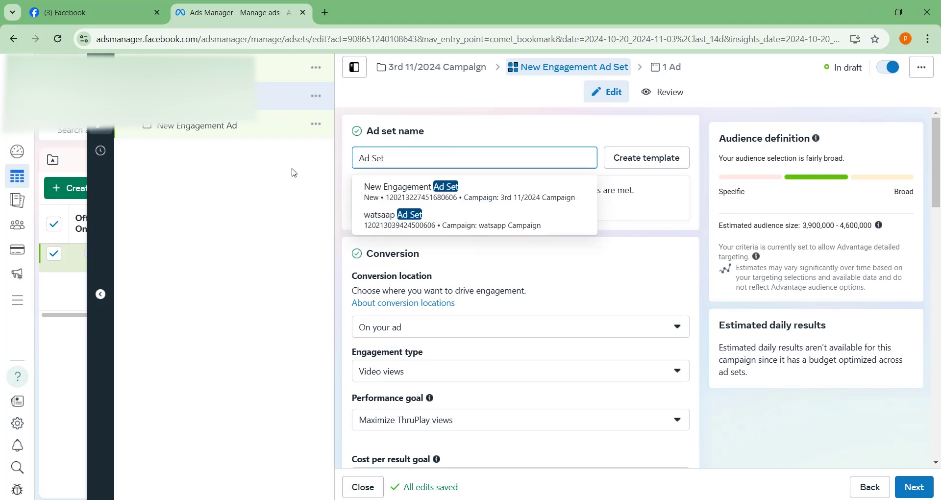
type("3rd ")
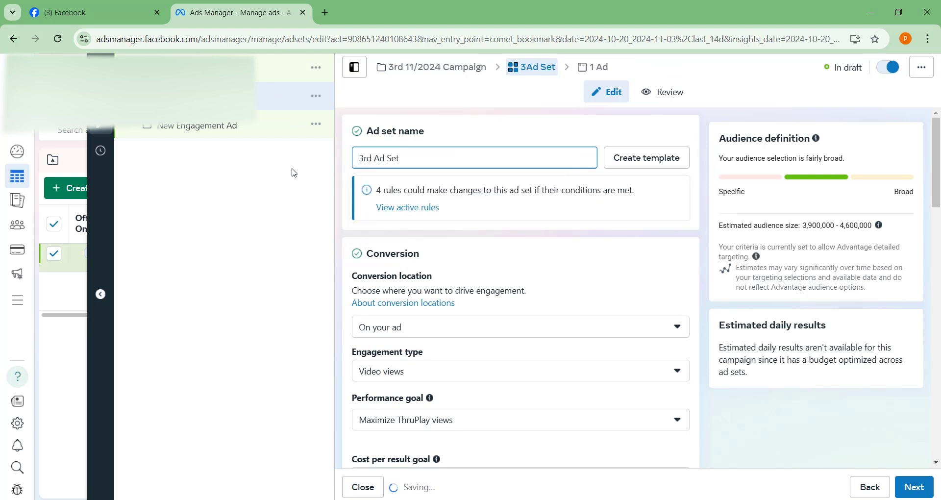
type("11/")
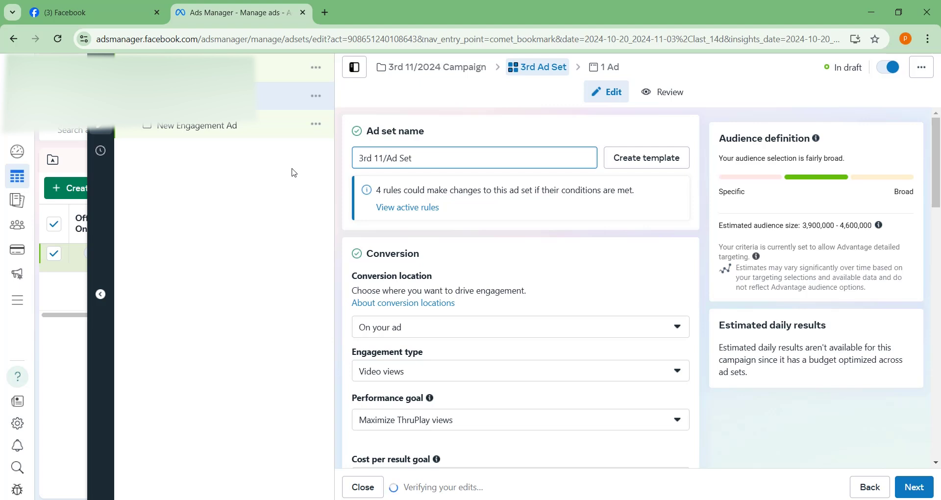
type("2024")
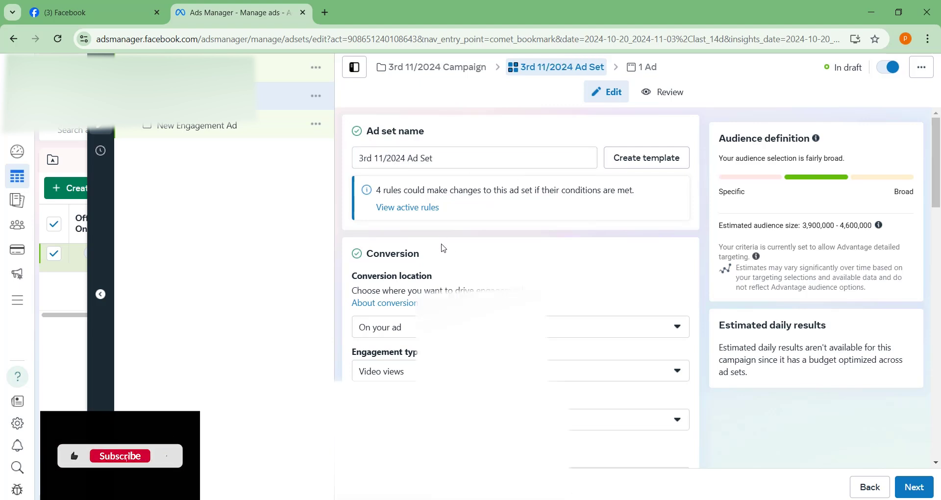
- Set the ad set's conversion location to Messaging apps
scroll(443, 247, "down", 1)
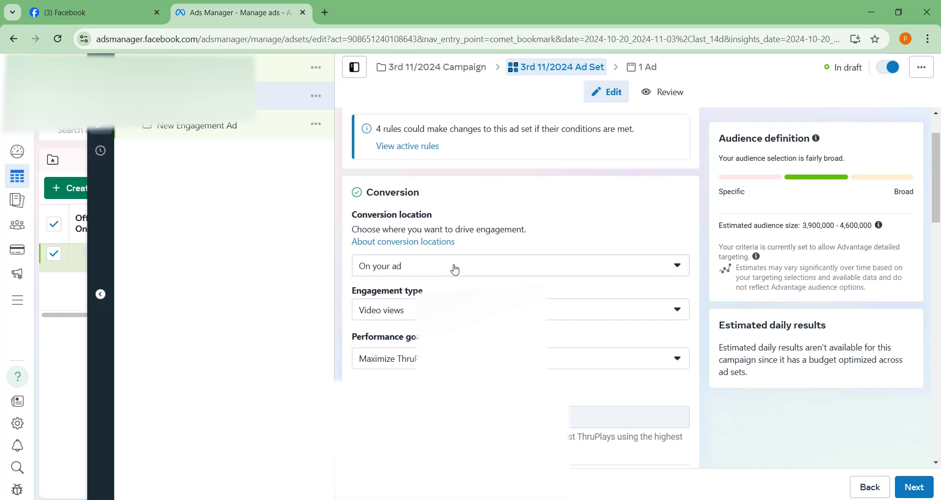
left_click(416, 267)
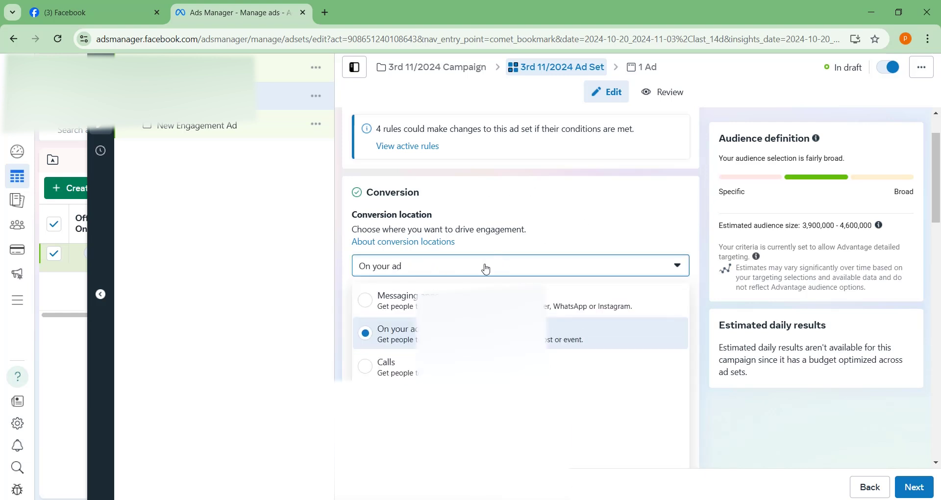
left_click(377, 294)
- Limit the messaging destinations to Instagram by deselecting Messenger and WhatsApp
scroll(470, 248, "down", 3)
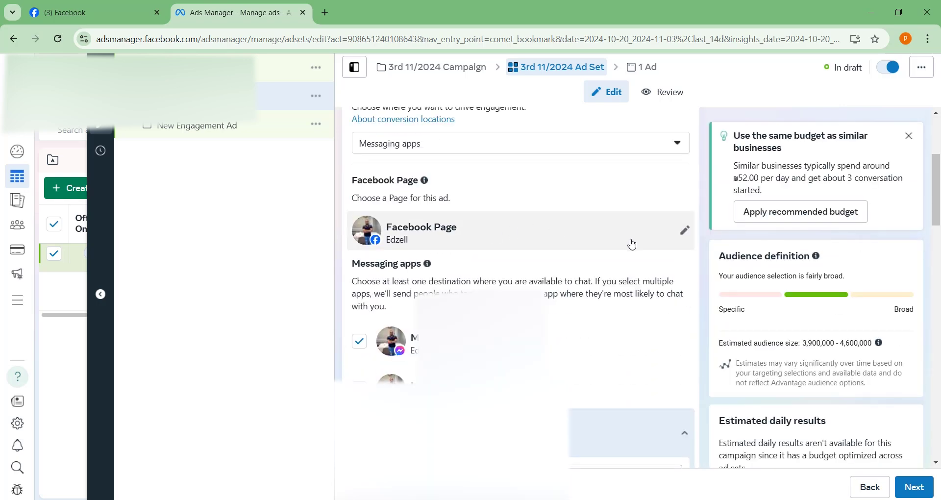
scroll(505, 272, "down", 1)
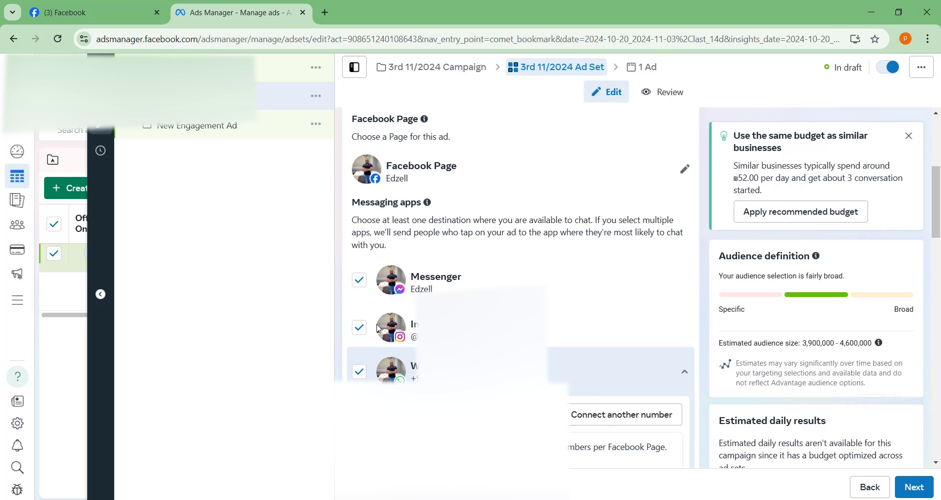
left_click(359, 280)
scroll(516, 265, "down", 1)
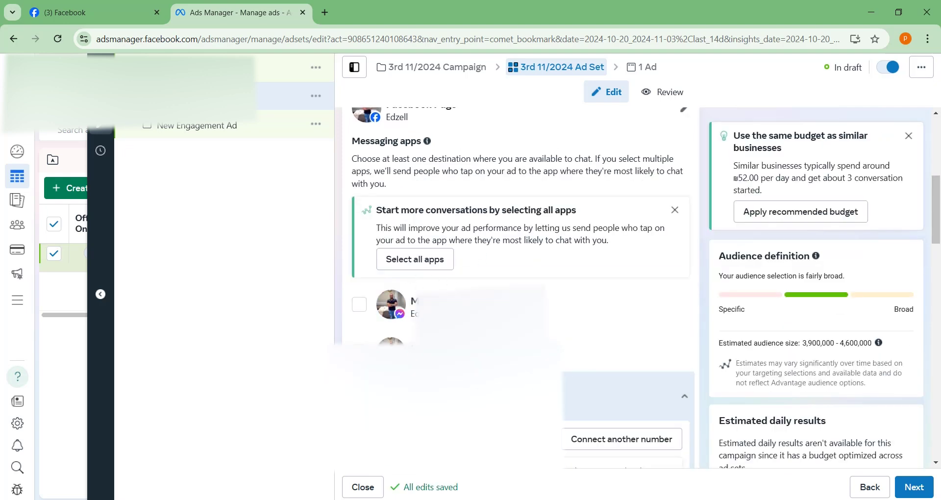
scroll(517, 284, "down", 1)
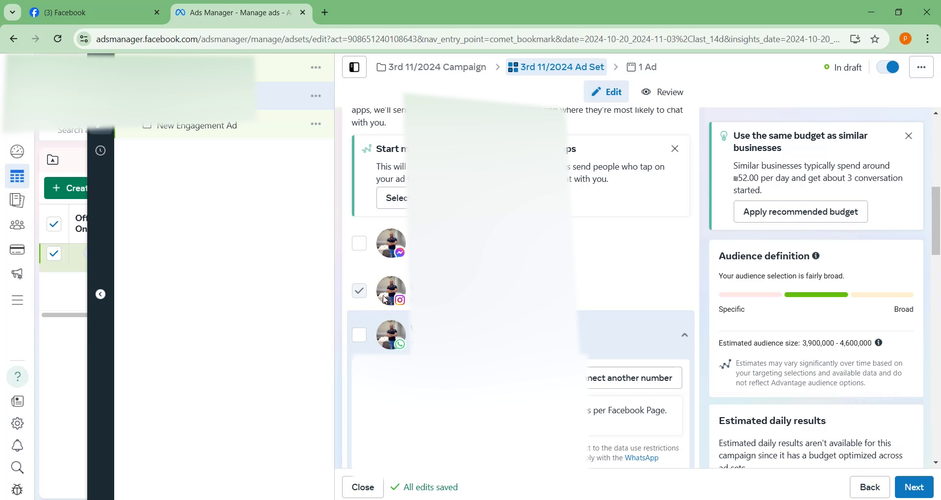
scroll(635, 303, "down", 4)
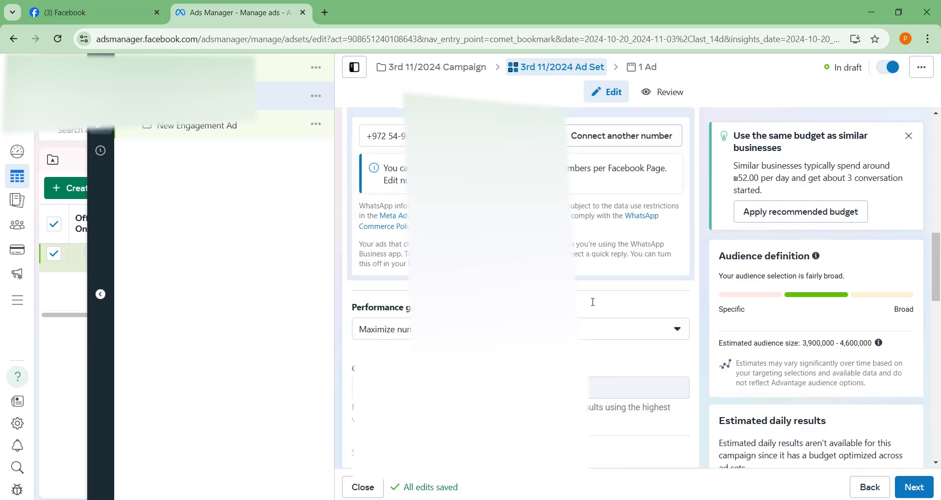
scroll(592, 302, "down", 2)
scroll(652, 319, "down", 2)
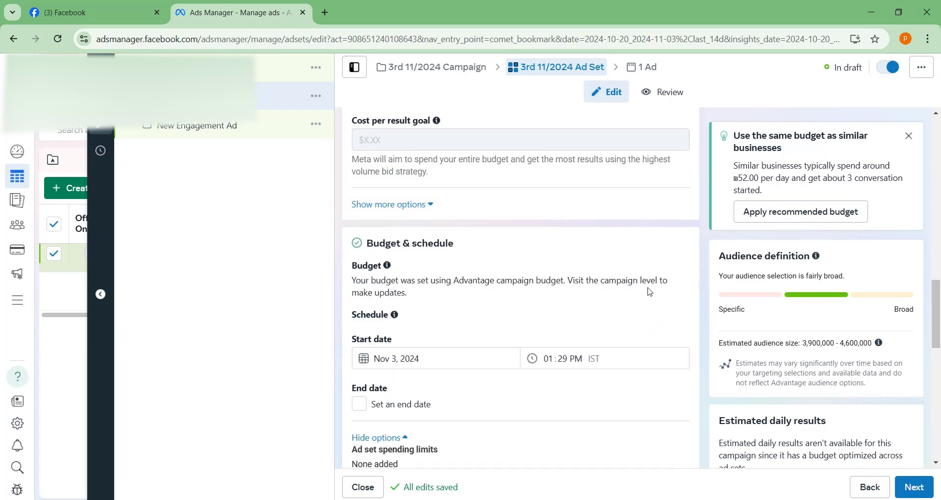
- Give the ad set schedule an end date of Nov 10, 2024
scroll(649, 292, "up", 2)
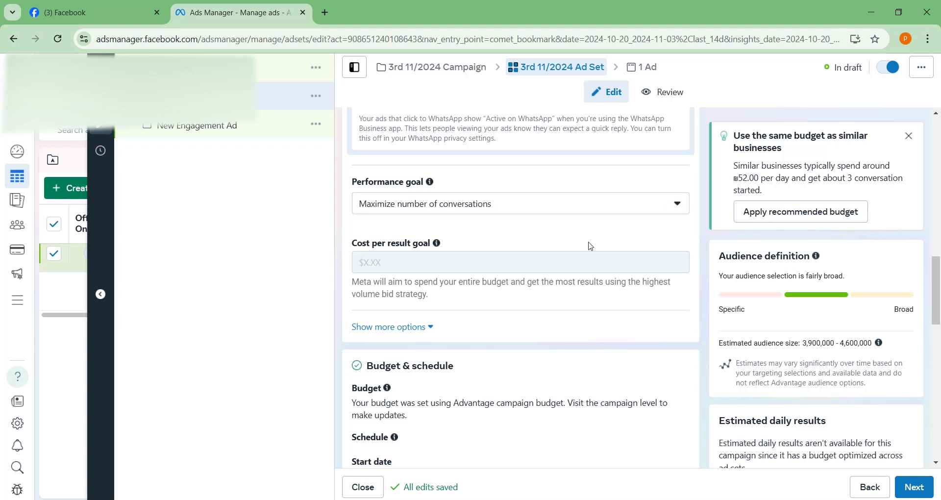
scroll(565, 318, "down", 5)
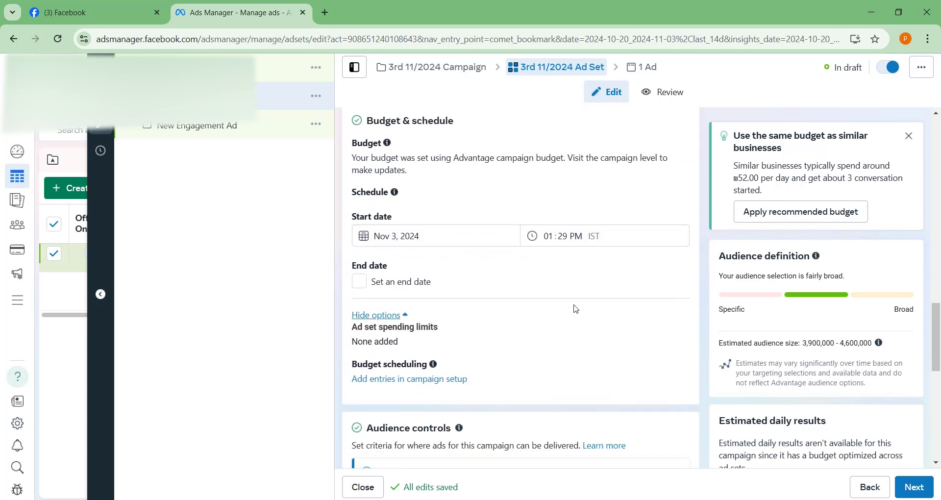
left_click(392, 285)
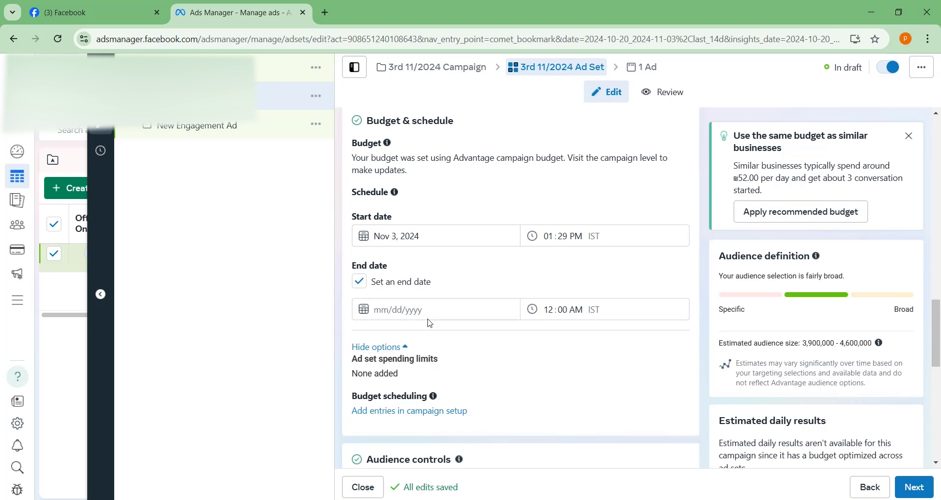
left_click(431, 309)
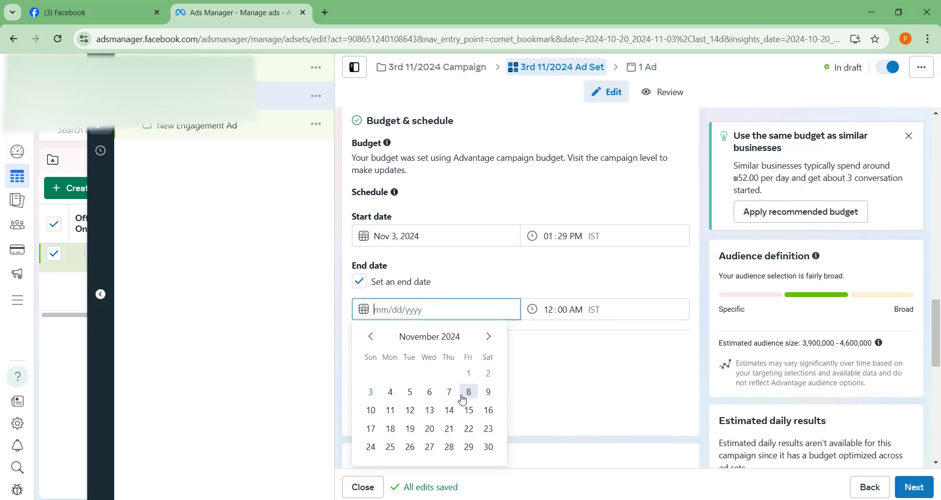
left_click(489, 392)
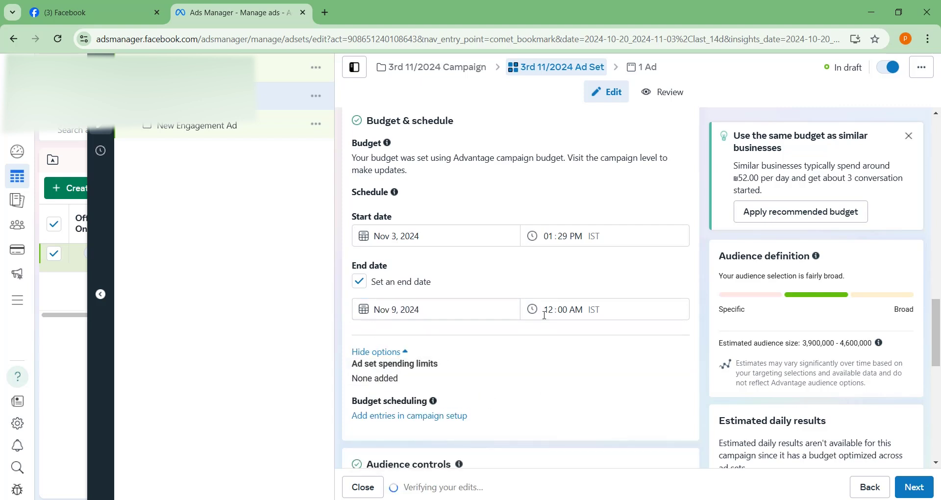
left_click(472, 310)
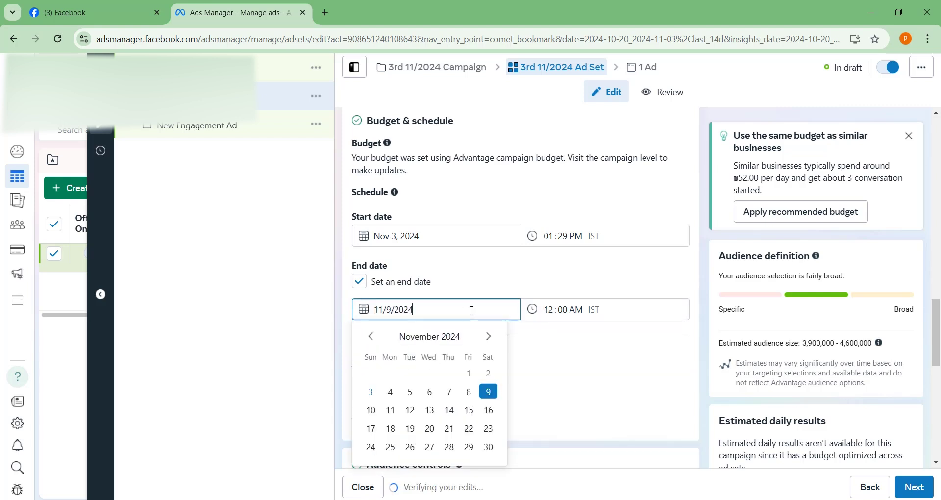
left_click(371, 409)
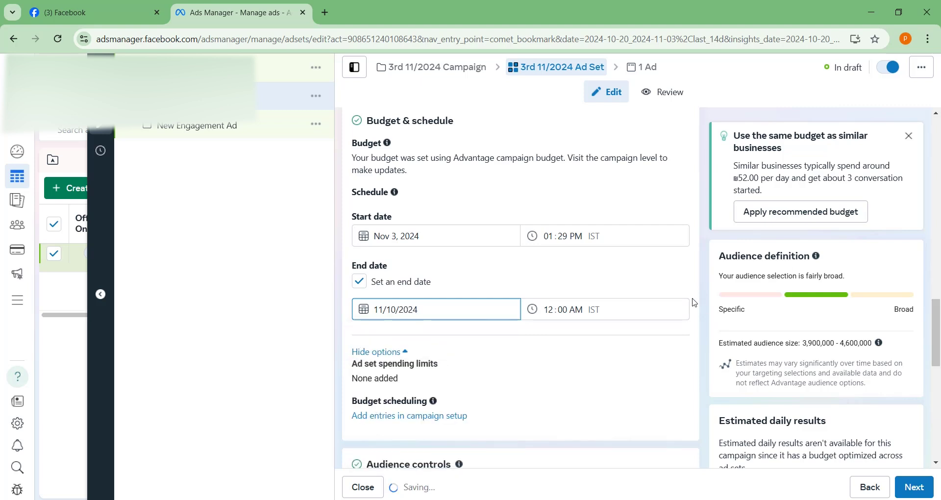
- Switch the ad set from Advantage+ audience to the original audience options
scroll(657, 351, "down", 1)
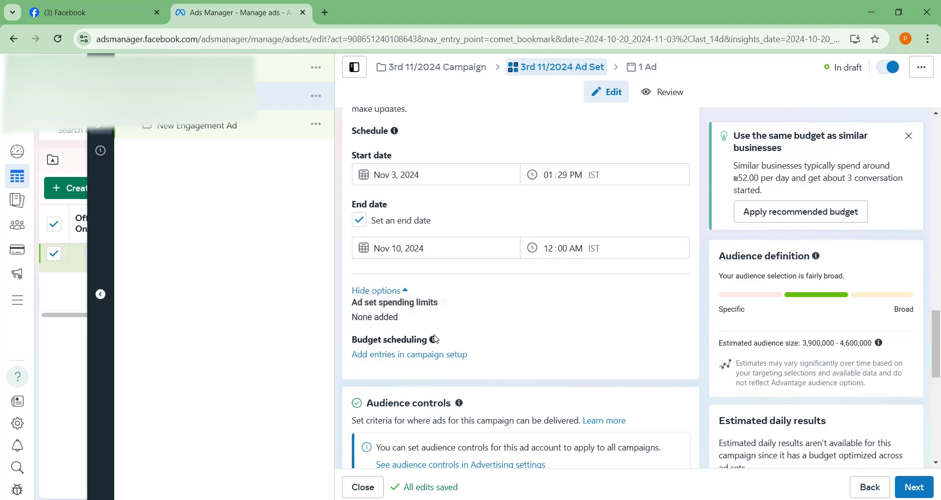
scroll(459, 352, "down", 1)
scroll(562, 315, "down", 2)
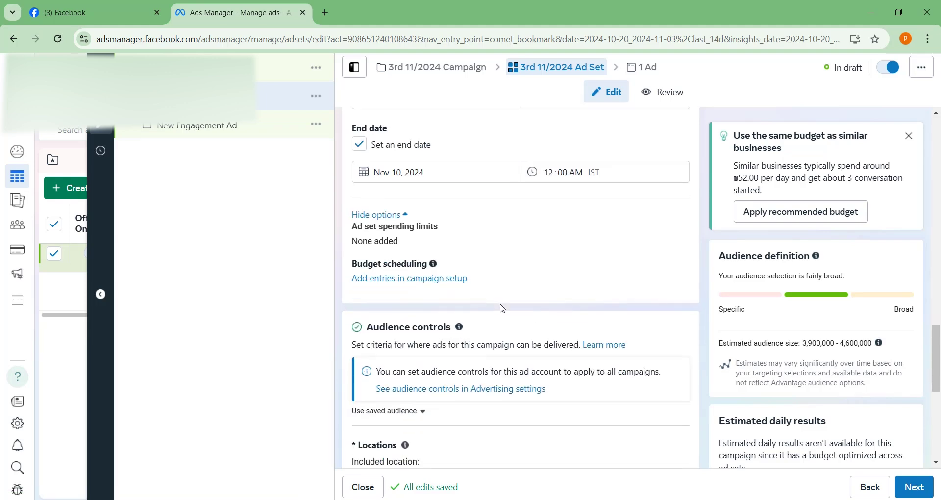
scroll(562, 315, "down", 1)
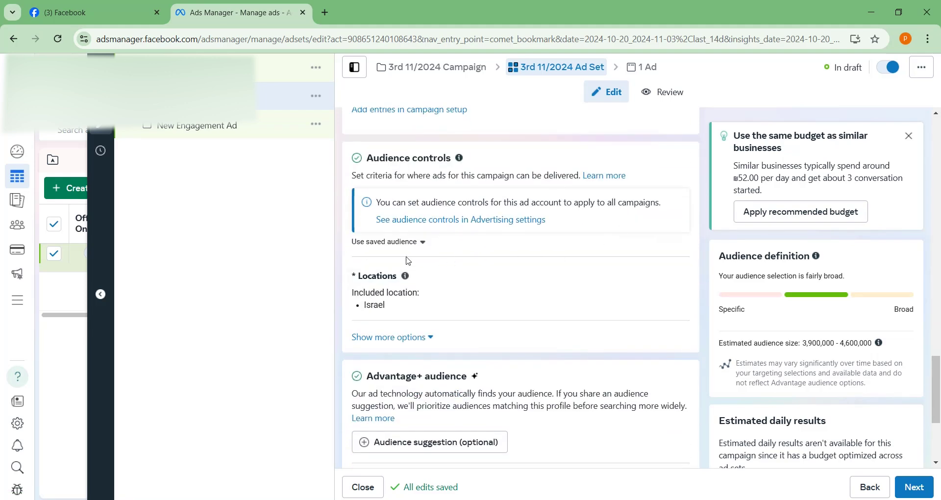
scroll(469, 243, "up", 2)
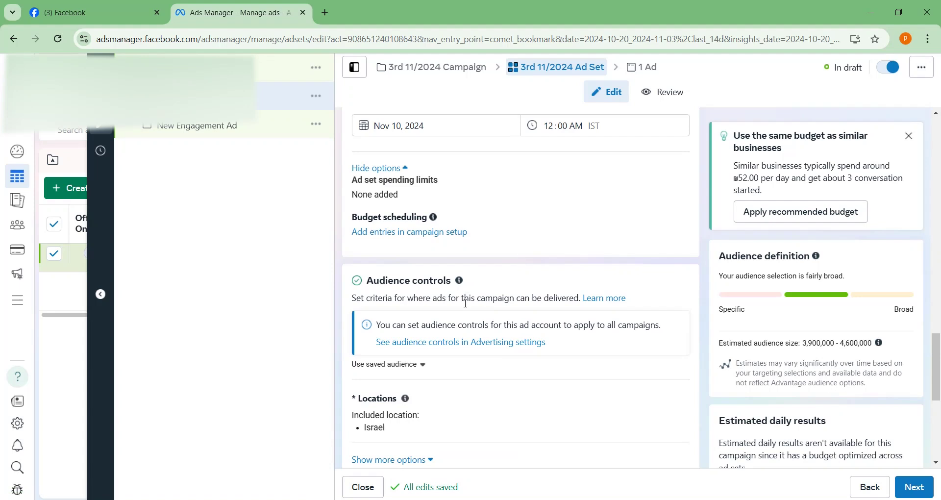
scroll(452, 349, "down", 1)
scroll(531, 264, "down", 2)
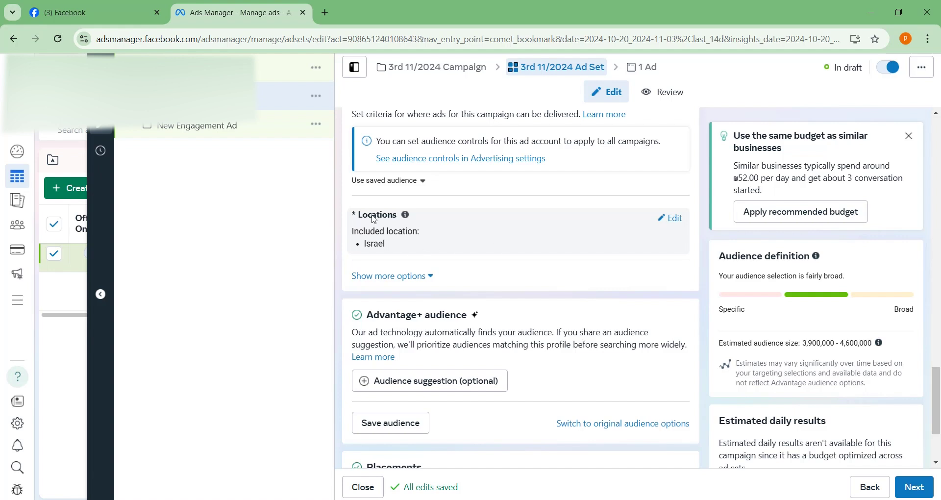
mouse_move(405, 214)
scroll(469, 286, "down", 1)
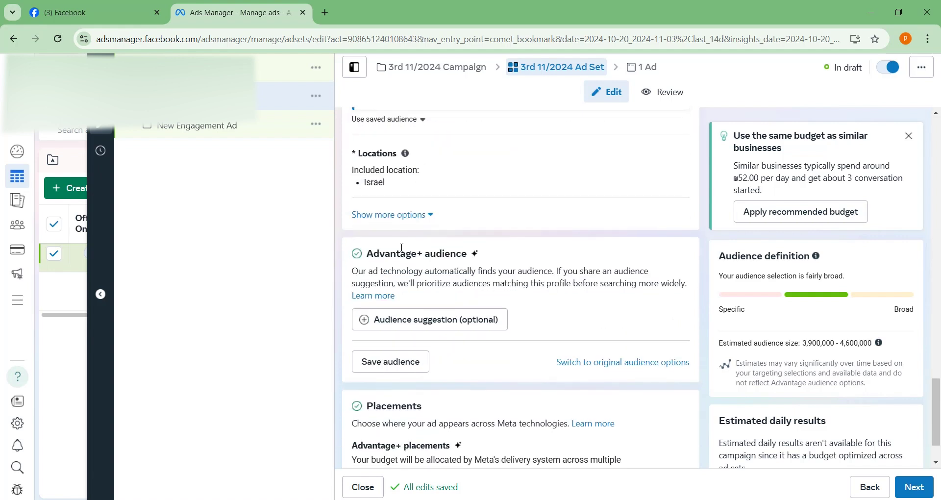
scroll(425, 202, "down", 1)
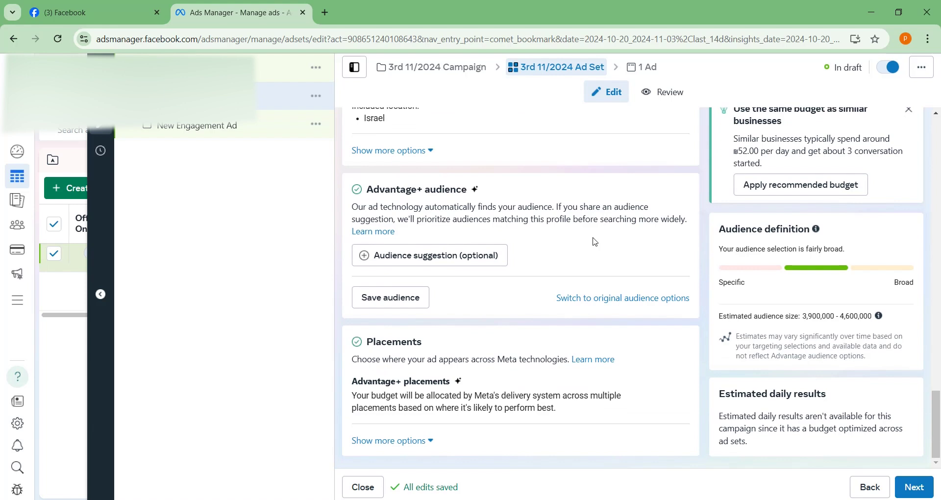
left_click(603, 300)
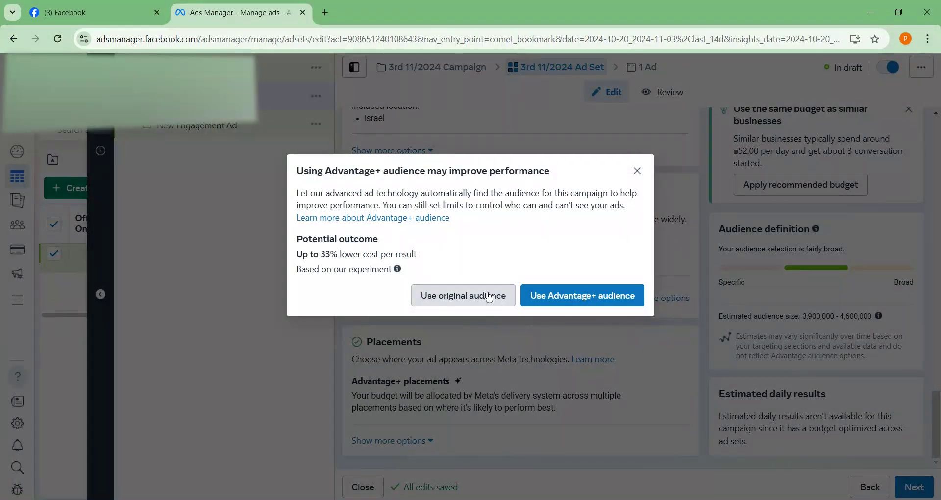
left_click(537, 290)
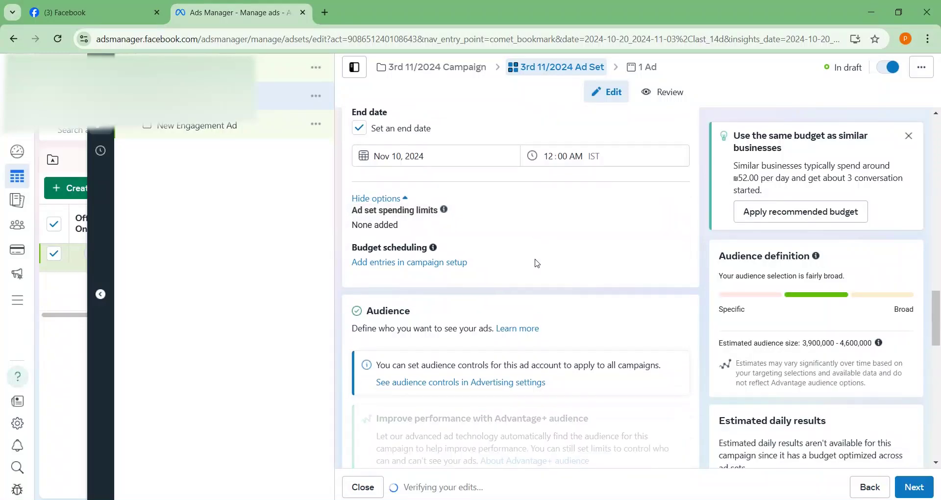
- Set the target audience's age range to 21–55
scroll(537, 263, "down", 5)
scroll(534, 265, "down", 3)
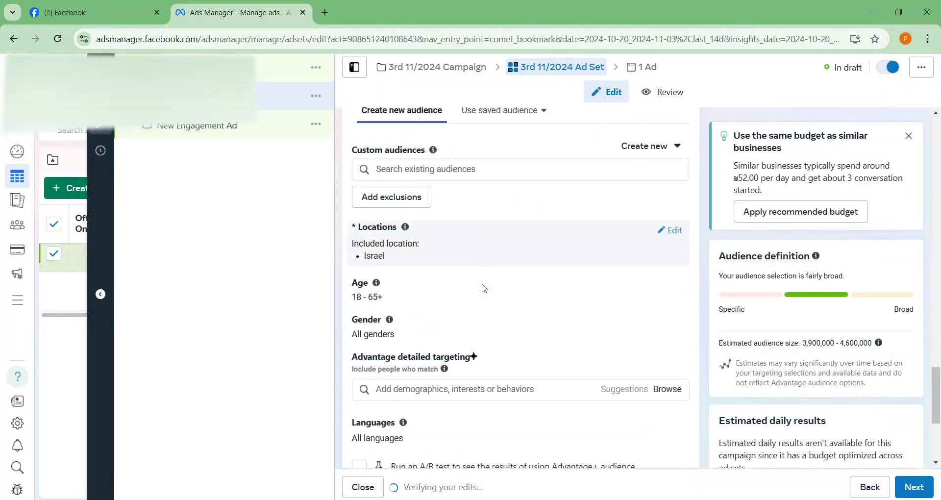
left_click(671, 218)
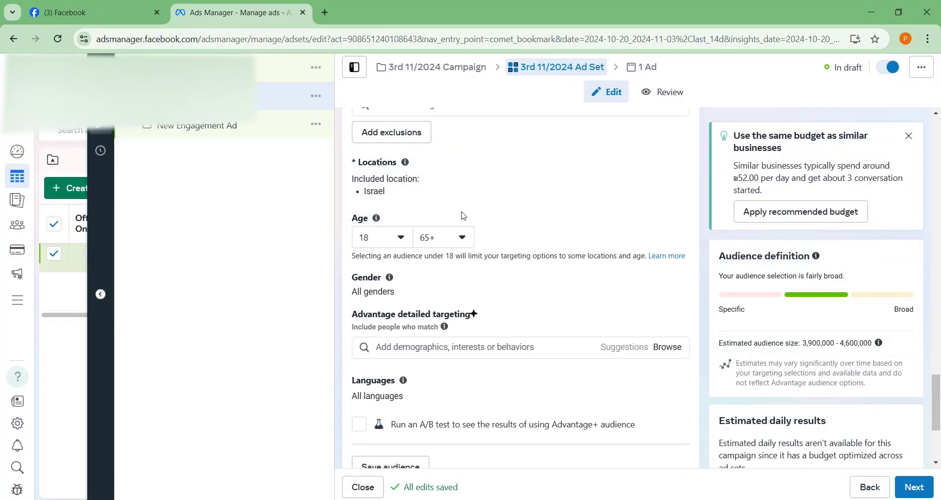
left_click(389, 244)
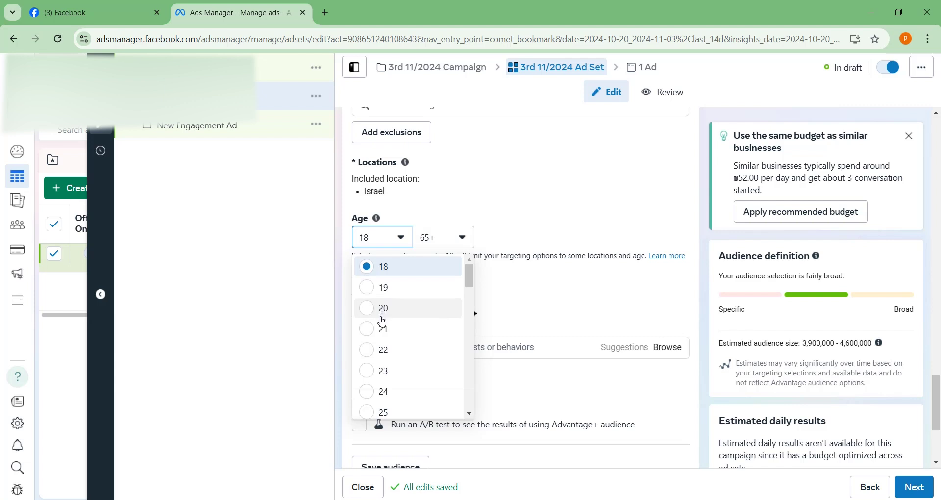
left_click(371, 330)
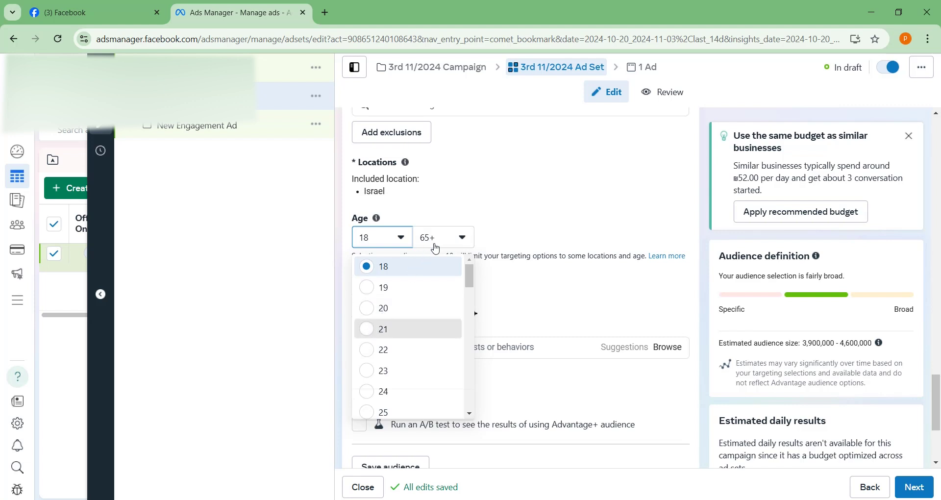
left_click(438, 240)
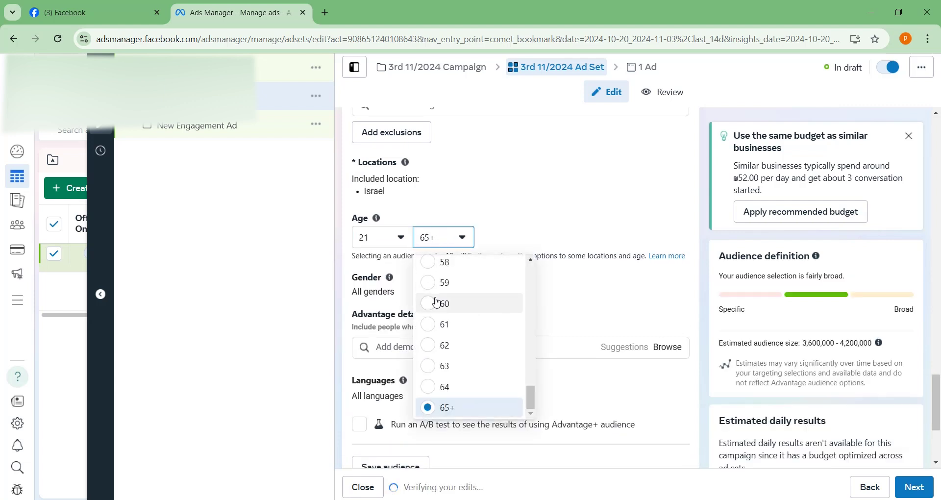
scroll(433, 279, "up", 1)
scroll(432, 282, "up", 1)
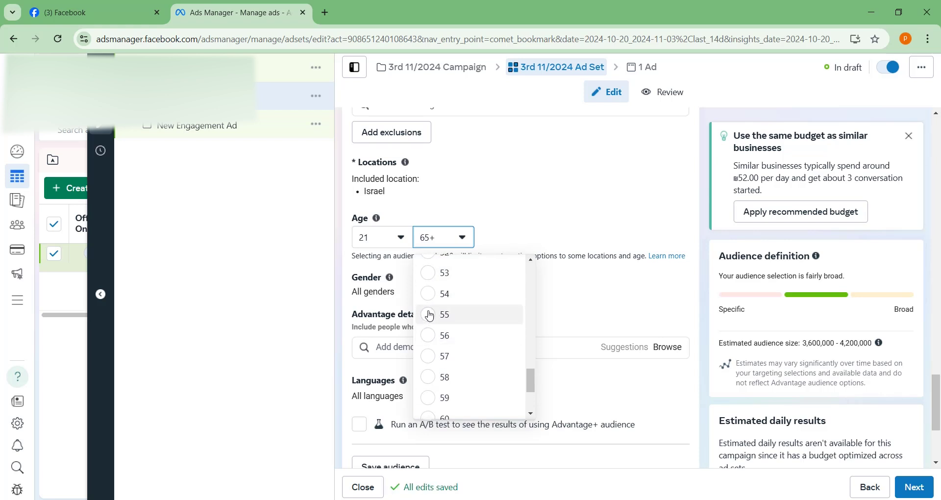
left_click(429, 314)
- Change the ad set's placement method from Advantage+ placements to Manual placements
scroll(522, 324, "down", 4)
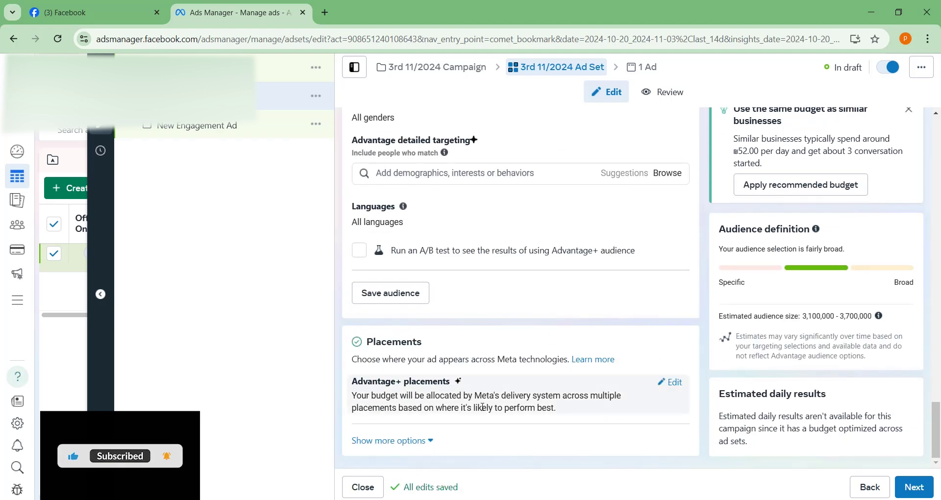
left_click(666, 385)
scroll(586, 286, "down", 1)
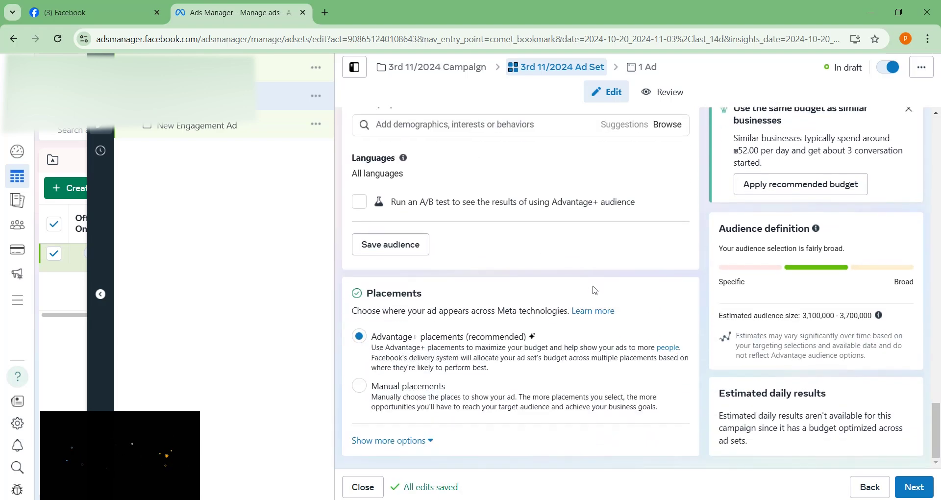
left_click(359, 385)
- Deselect the Feeds group and Instagram profile reels, keeping only Instagram Stories and Instagram Reels as placements
scroll(658, 286, "down", 12)
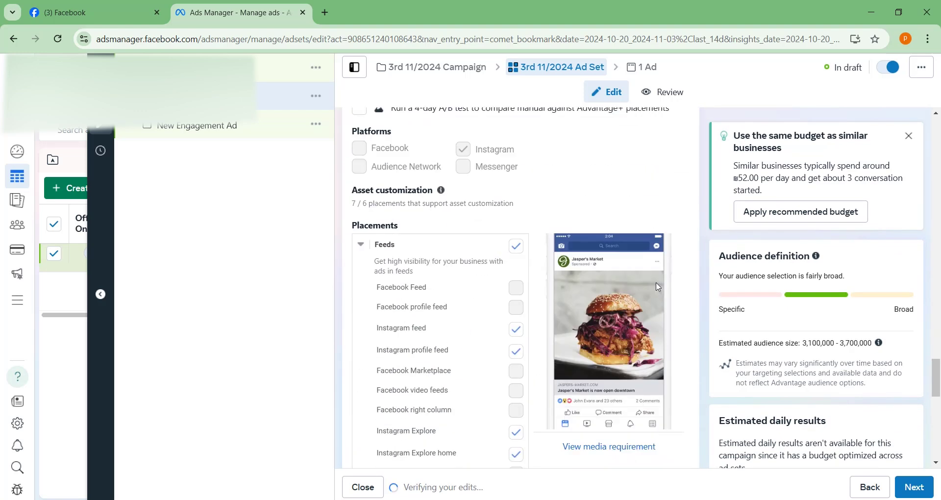
scroll(505, 169, "down", 1)
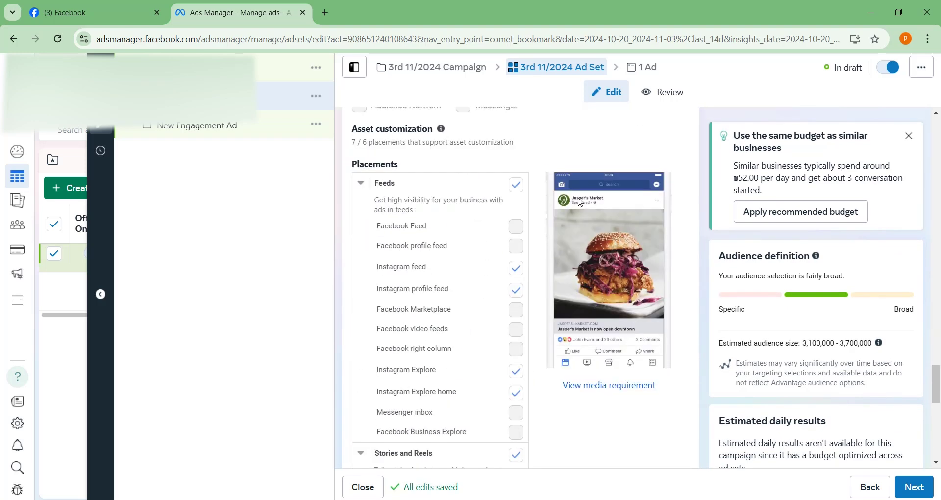
left_click(516, 185)
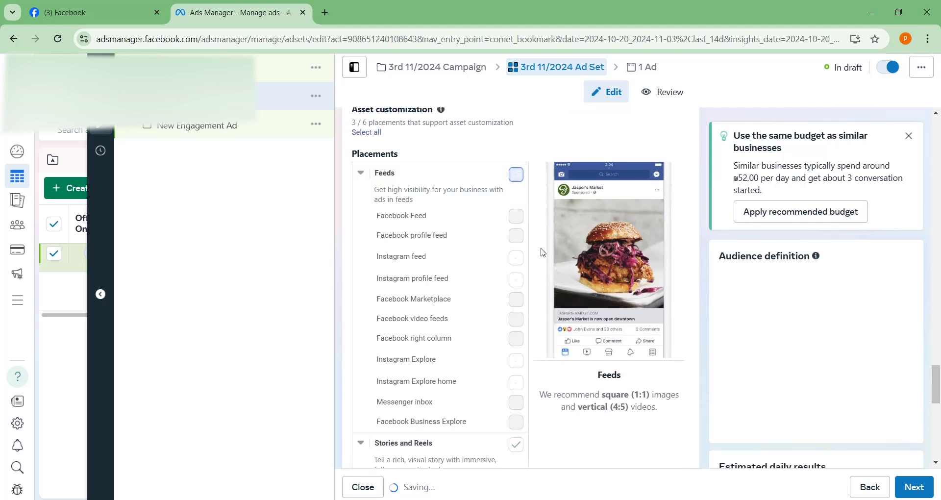
scroll(543, 249, "down", 6)
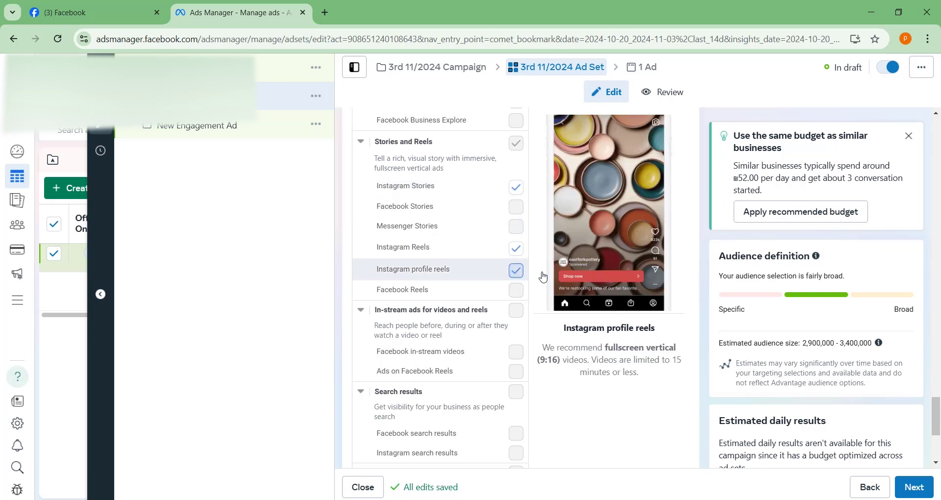
left_click(515, 270)
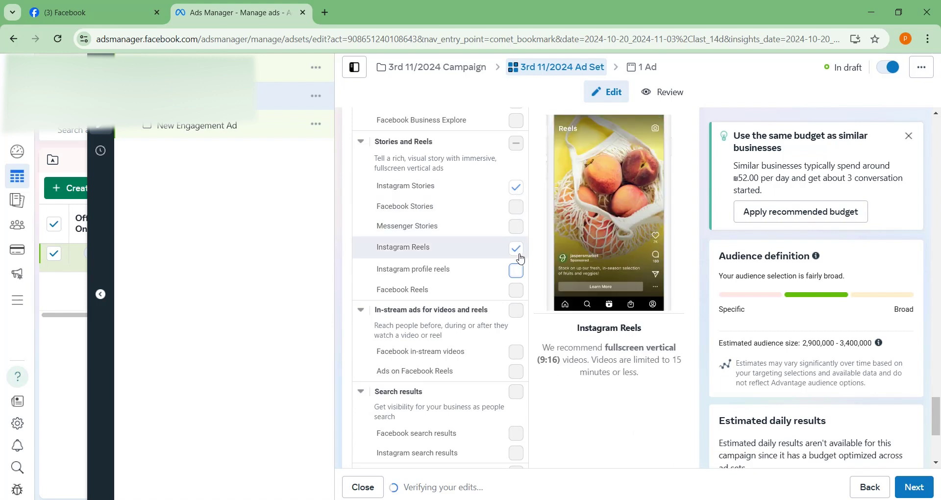
- Continue to the ad level and rename the ad as "3rd 11/2023 Ad"
scroll(546, 321, "down", 5)
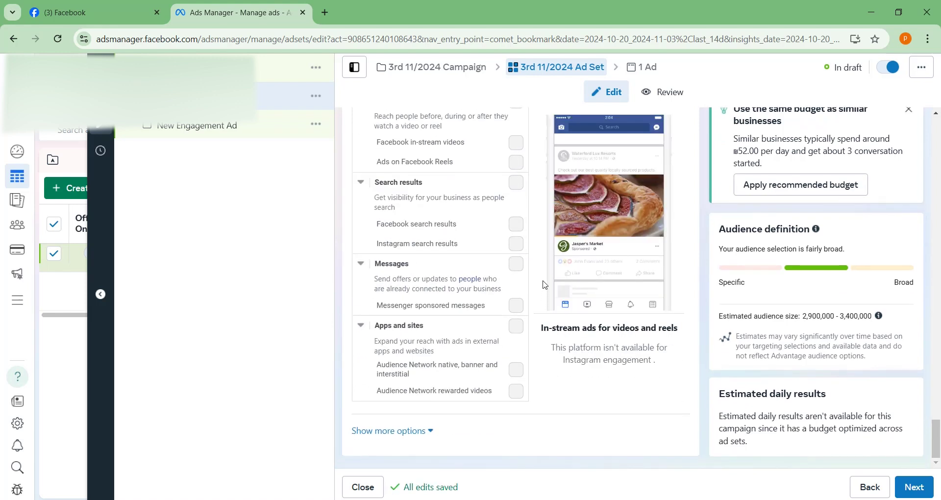
scroll(546, 280, "up", 10)
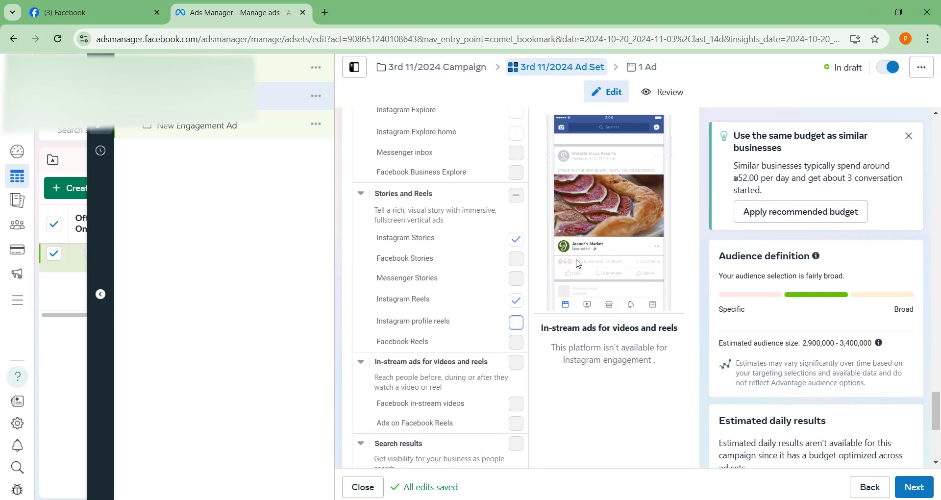
scroll(520, 265, "up", 5)
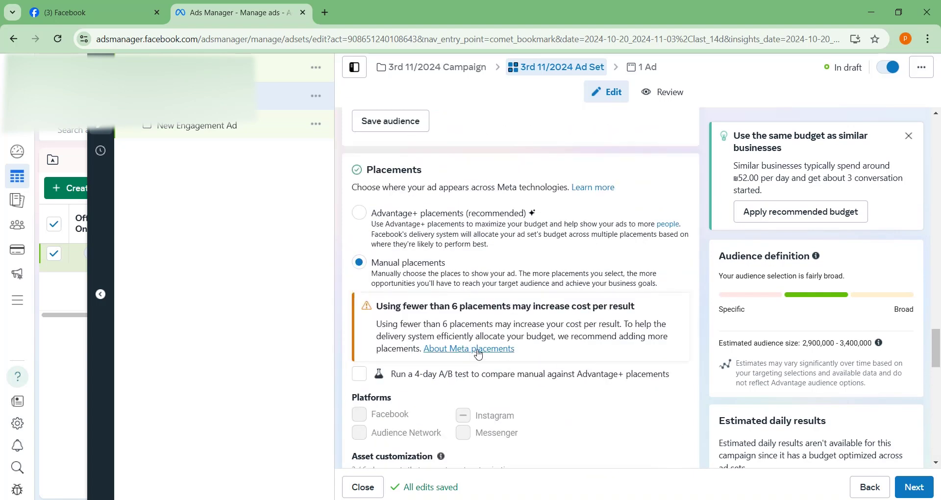
left_click(914, 487)
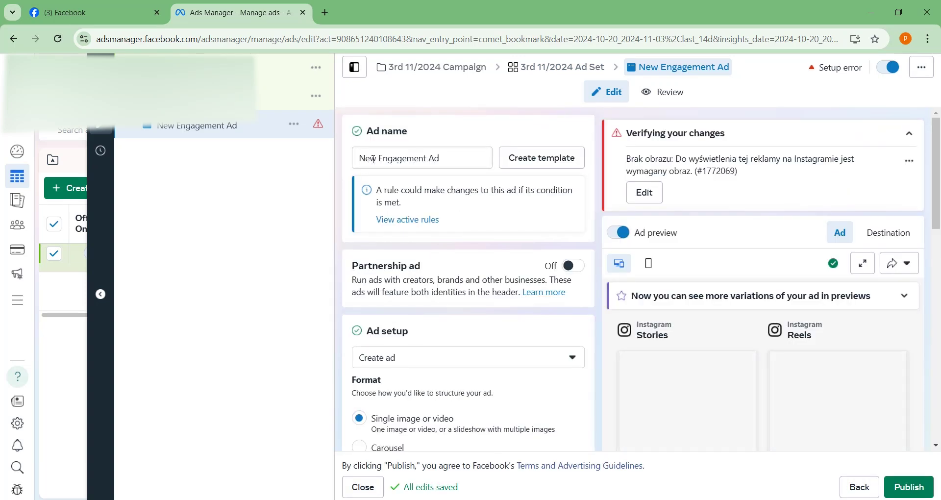
left_click_drag(425, 158, 360, 158)
key("BackSpace")
type("3")
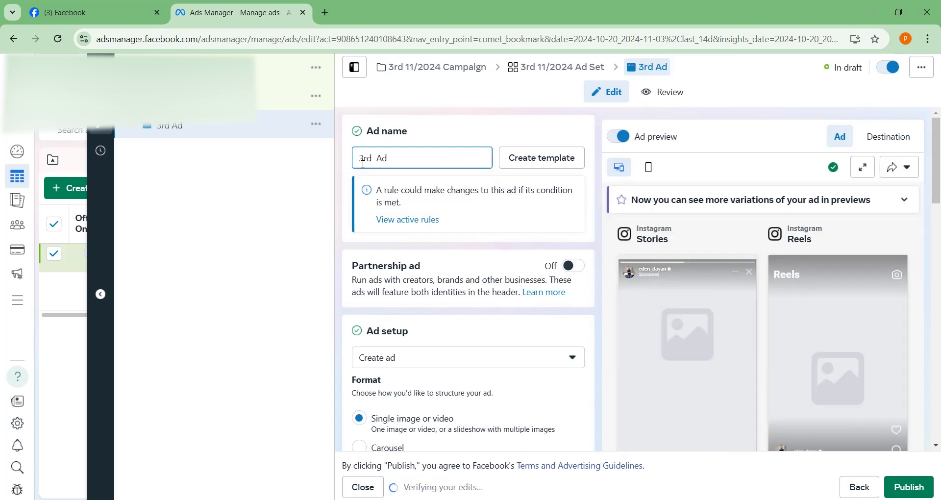
type("rd 11/2023")
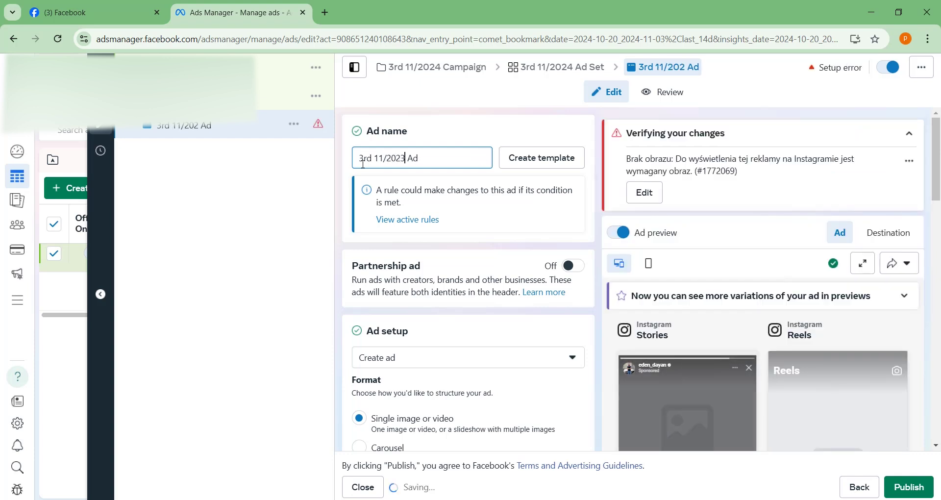
- Correct the year in the ad name so it reads "3rd 11/2024 Ad"
key("BackSpace")
type("4")
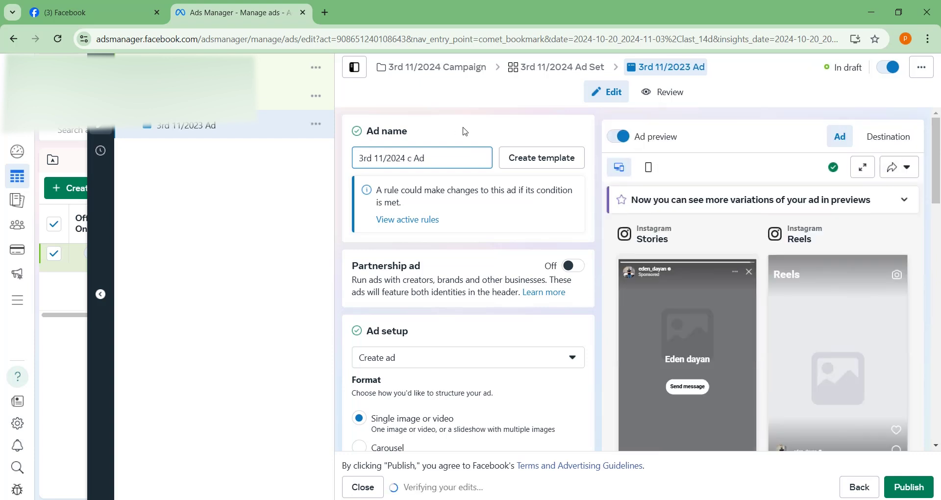
left_click(470, 137)
- Change the ad setup from creating a new ad to Use existing post
scroll(494, 197, "down", 3)
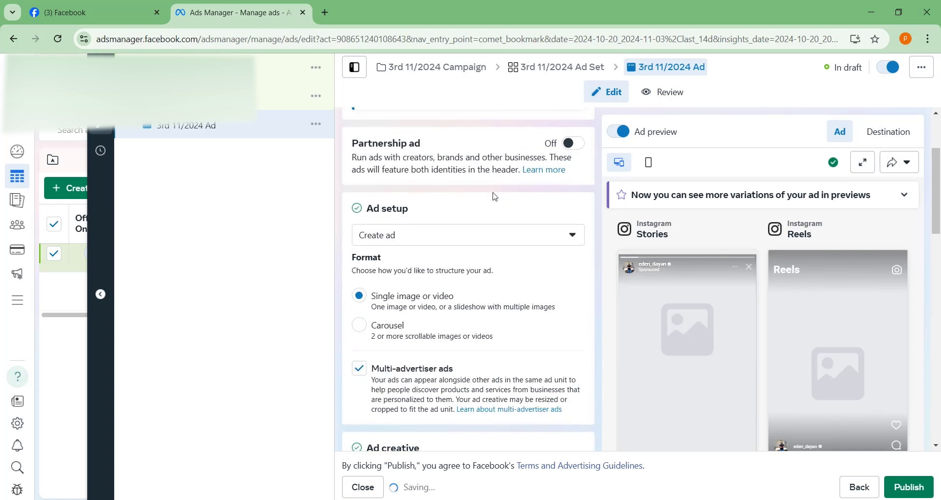
left_click(423, 230)
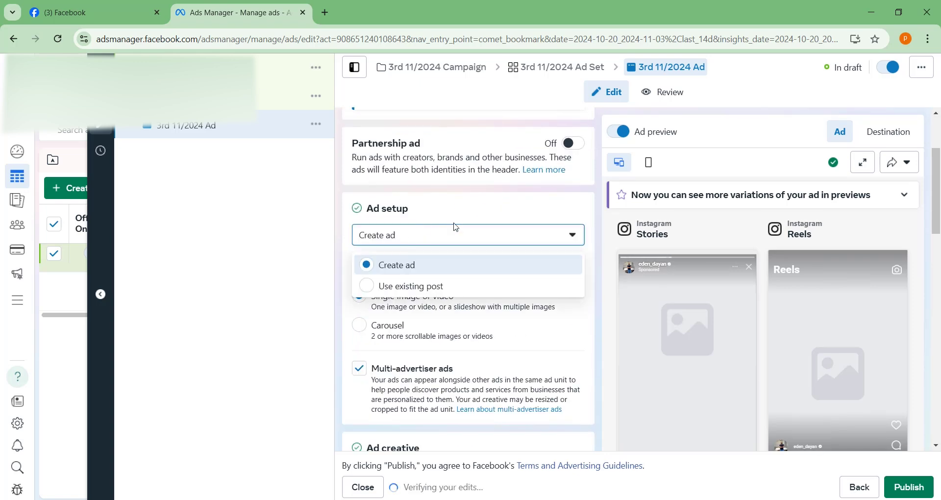
left_click(433, 283)
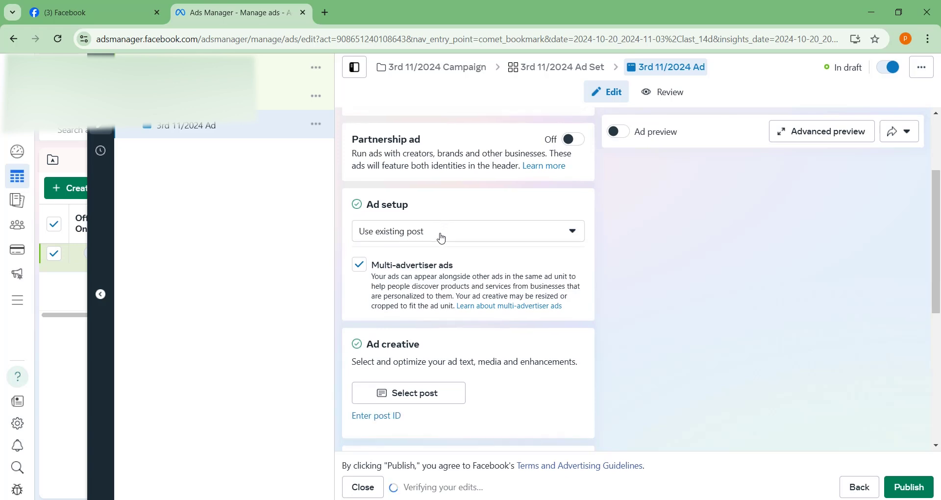
- Choose the Instagram Stories video dated Nov 3, 2024 as the ad creative
scroll(513, 238, "down", 3)
scroll(513, 237, "down", 2)
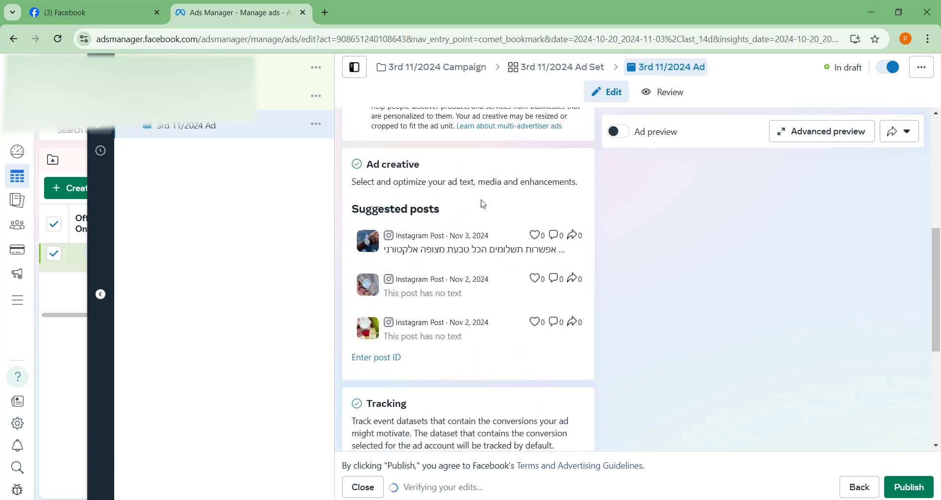
left_click(421, 183)
left_click(229, 132)
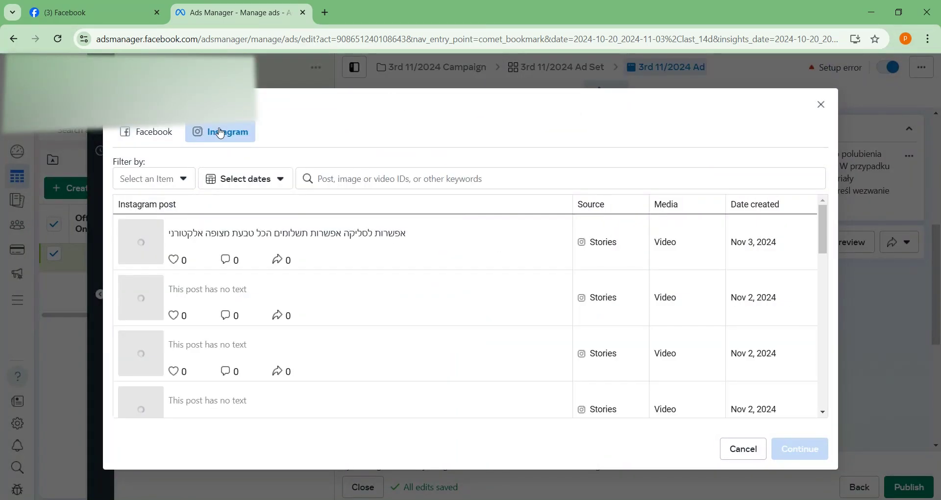
scroll(343, 238, "down", 2)
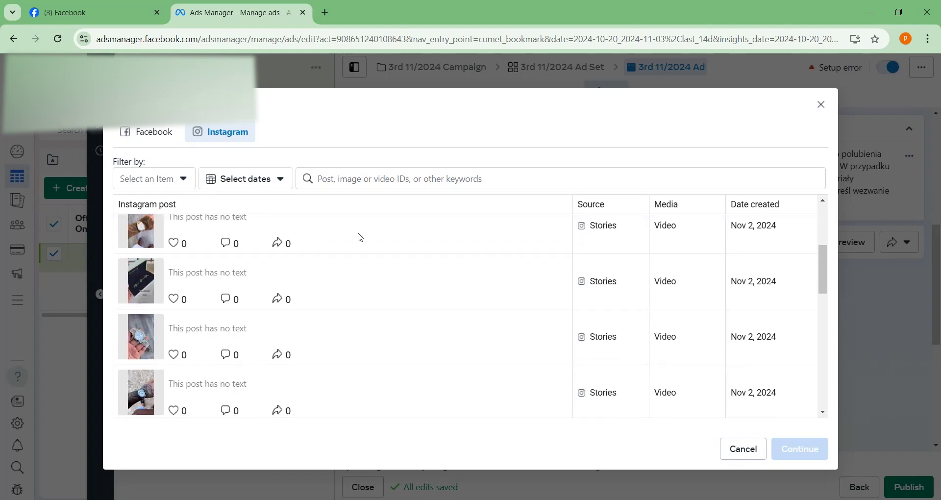
scroll(370, 239, "up", 1)
left_click(352, 238)
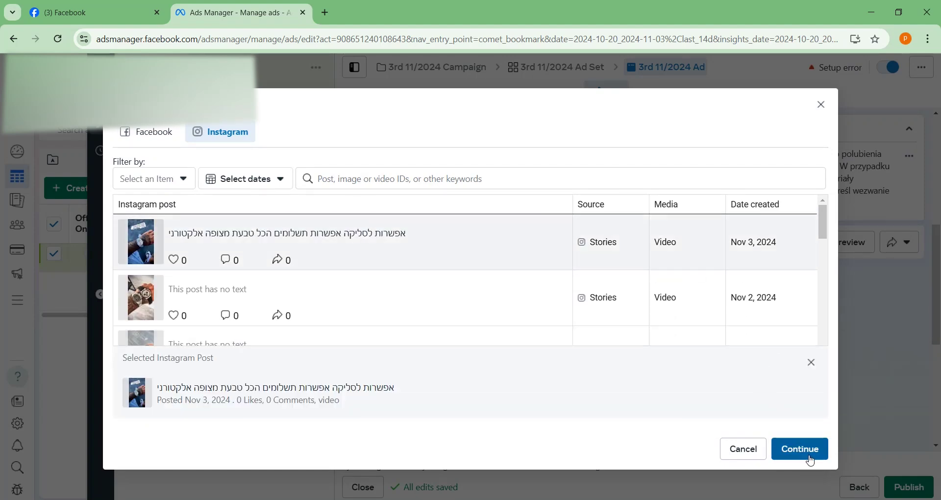
left_click(797, 447)
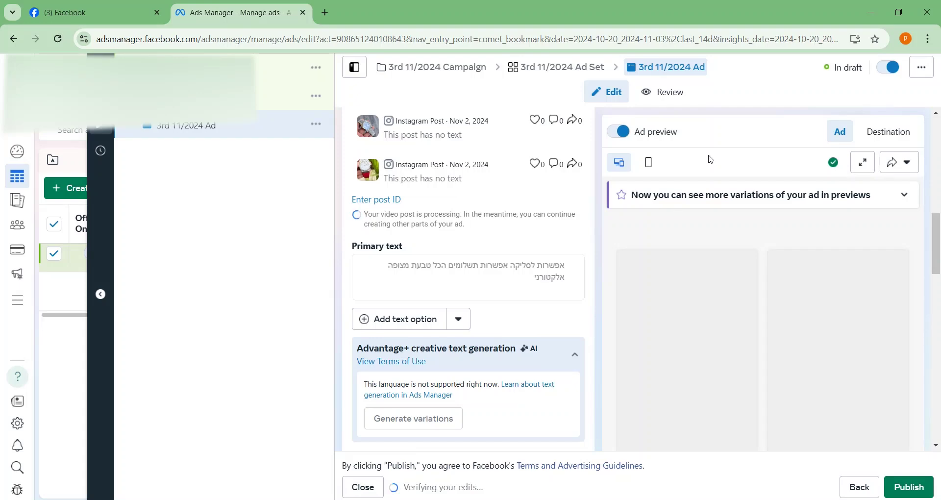
- Review the ad's text, enhancements, message template and tracking settings, and check its Instagram Stories and Reels previews
scroll(549, 217, "down", 8)
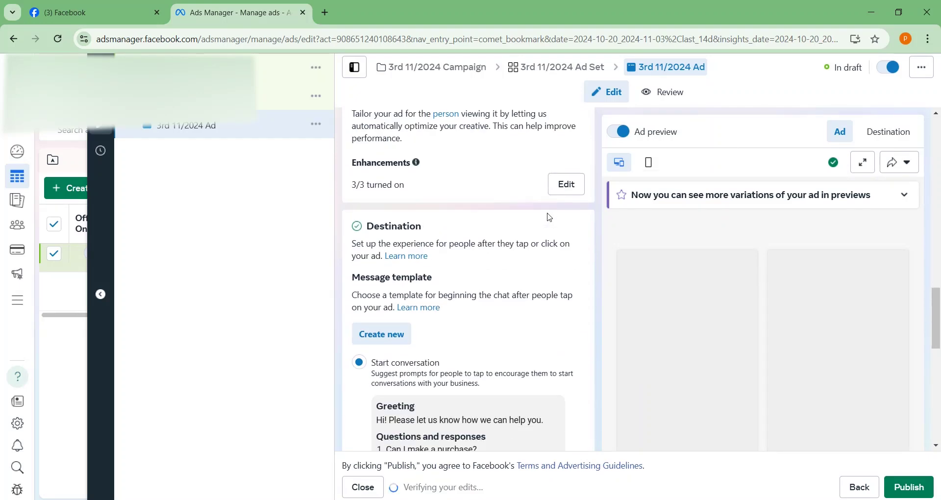
scroll(549, 216, "down", 6)
scroll(551, 214, "up", 4)
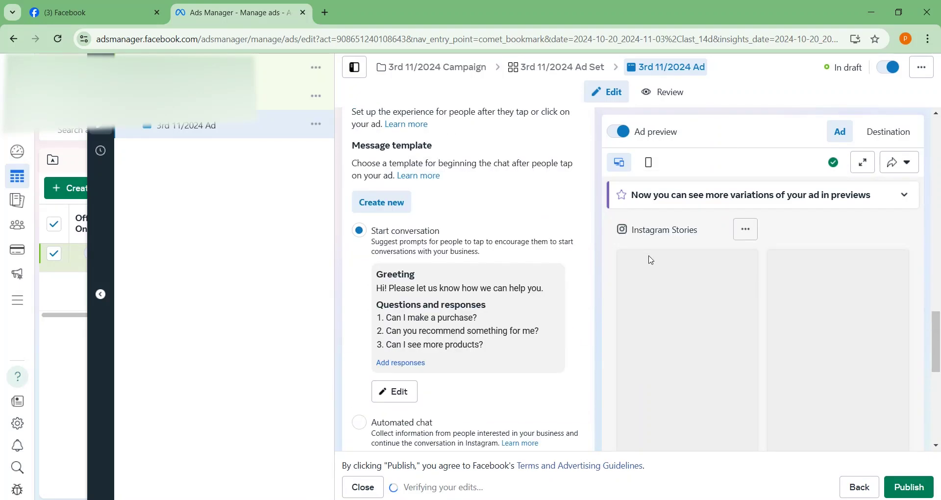
scroll(542, 333, "down", 5)
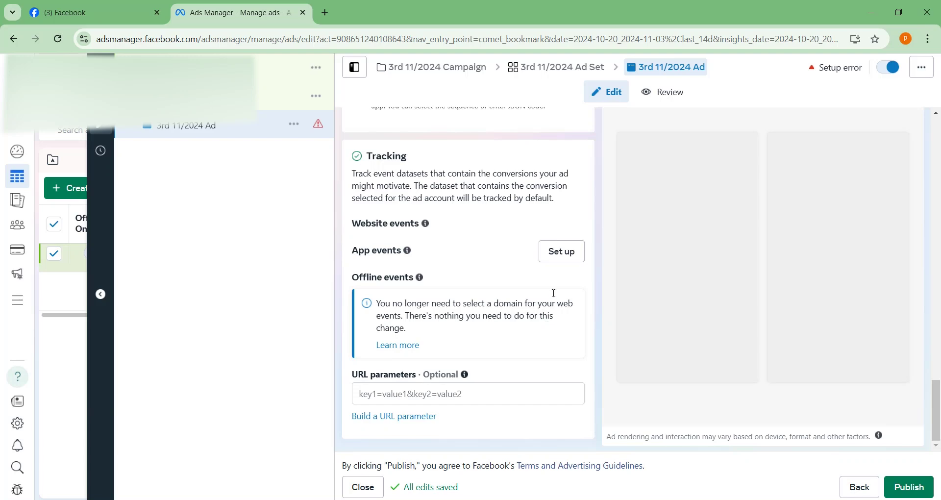
scroll(674, 191, "up", 4)
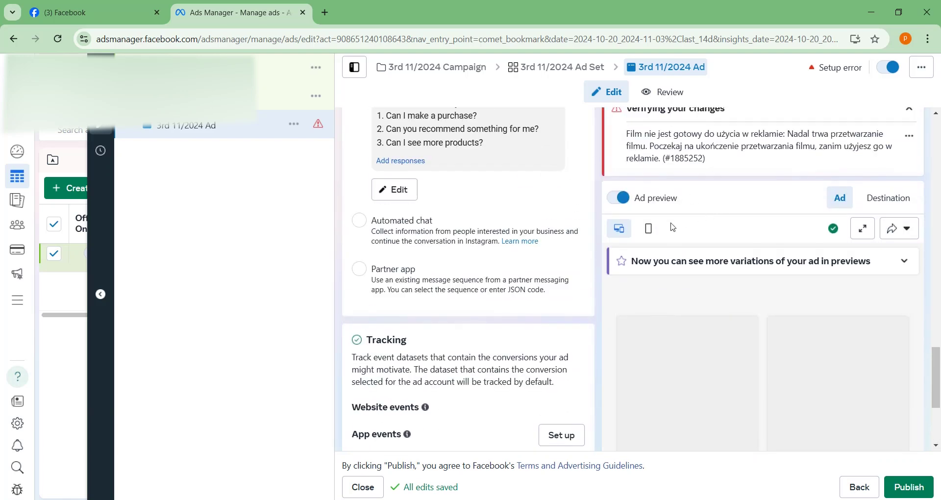
scroll(674, 226, "up", 4)
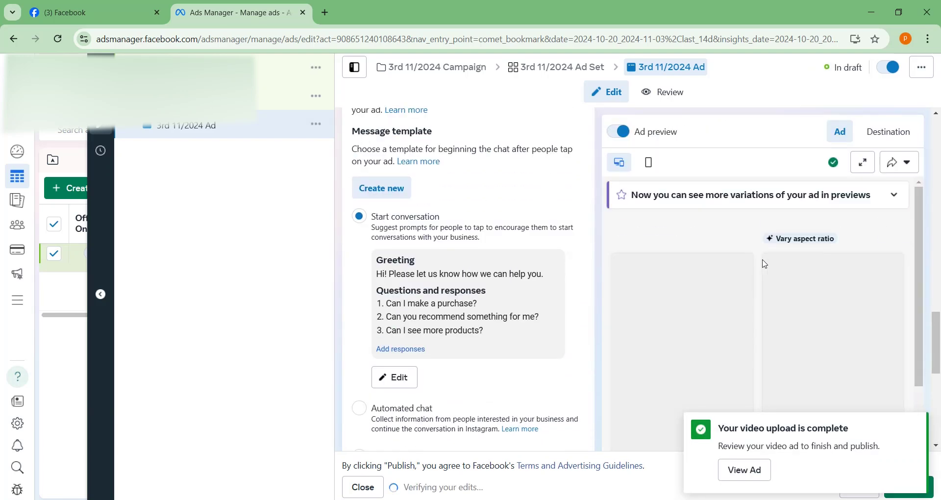
scroll(765, 264, "up", 1)
mouse_move(804, 291)
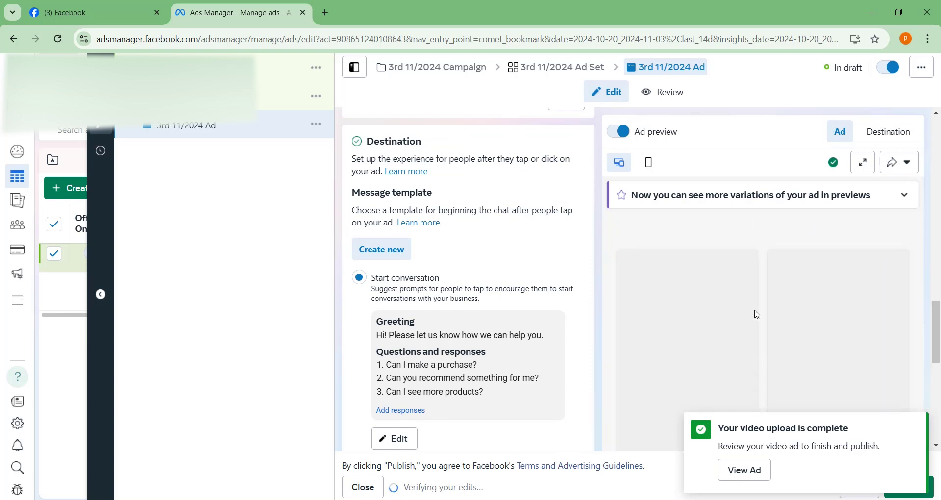
left_click(745, 471)
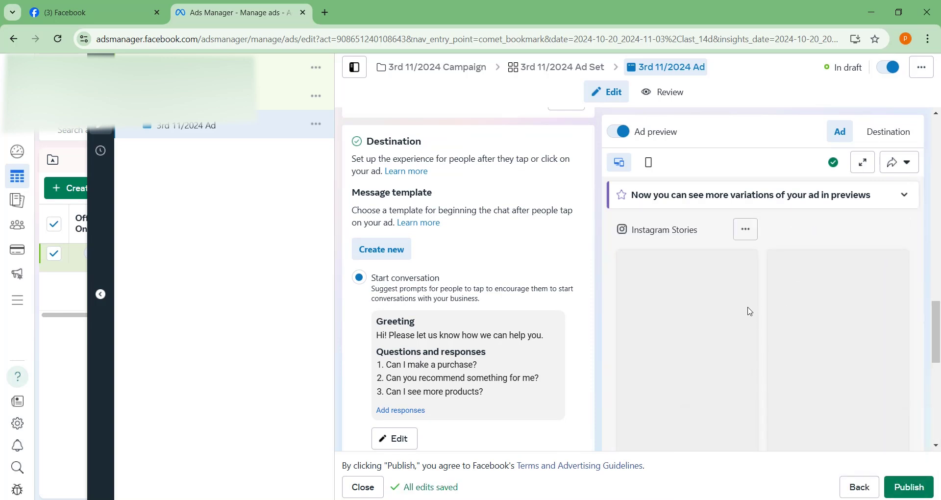
scroll(783, 300, "down", 2)
scroll(704, 322, "up", 10)
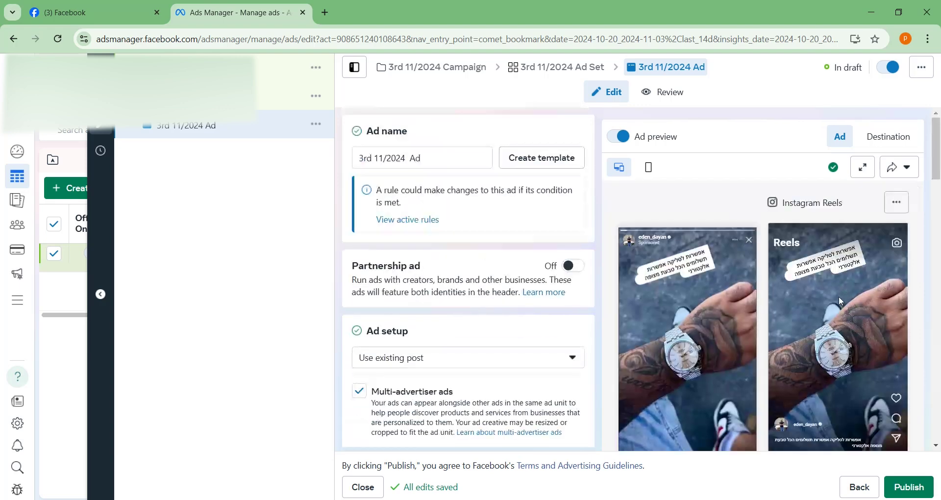
- Check the remaining ad settings down to the URL parameters and publish the campaign
scroll(846, 332, "down", 15)
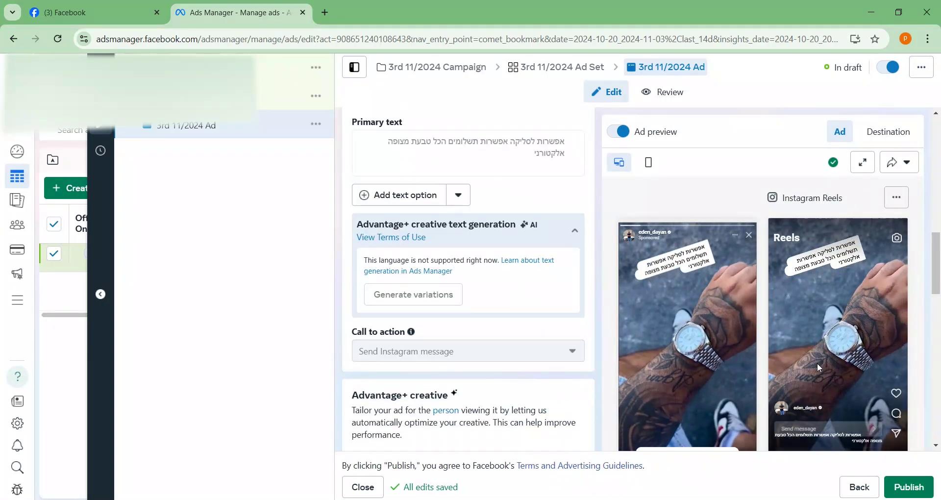
scroll(820, 362, "down", 8)
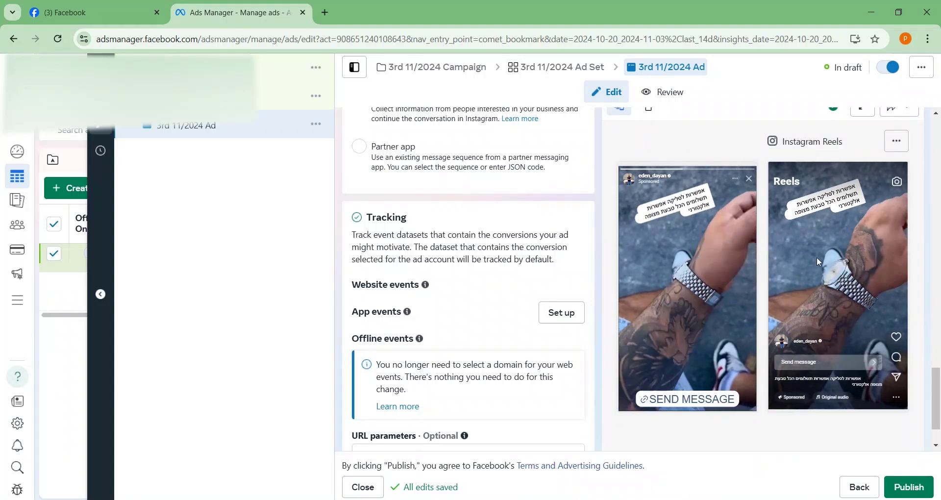
scroll(808, 262, "down", 1)
scroll(802, 270, "down", 1)
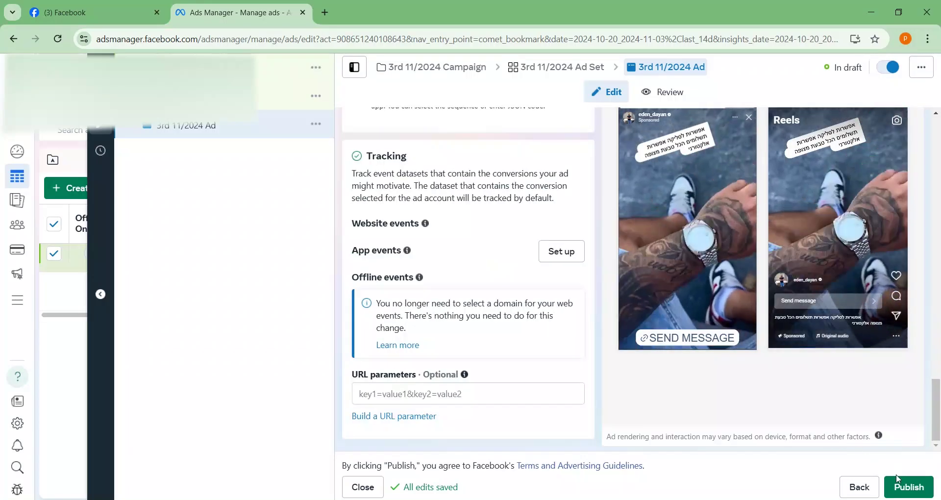
left_click(908, 493)
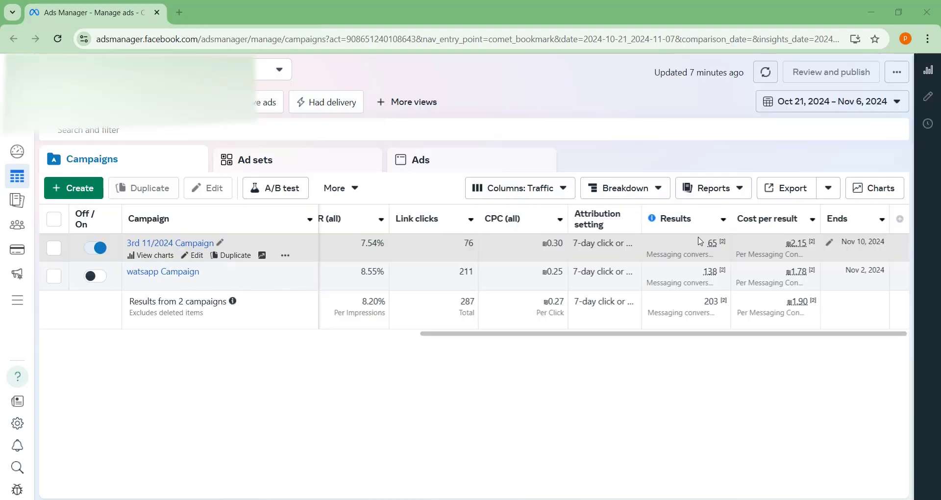
- Examine the 3rd 11/2024 Campaign's results, cost per result, reach, impressions and budget in the campaigns table
mouse_move(685, 245)
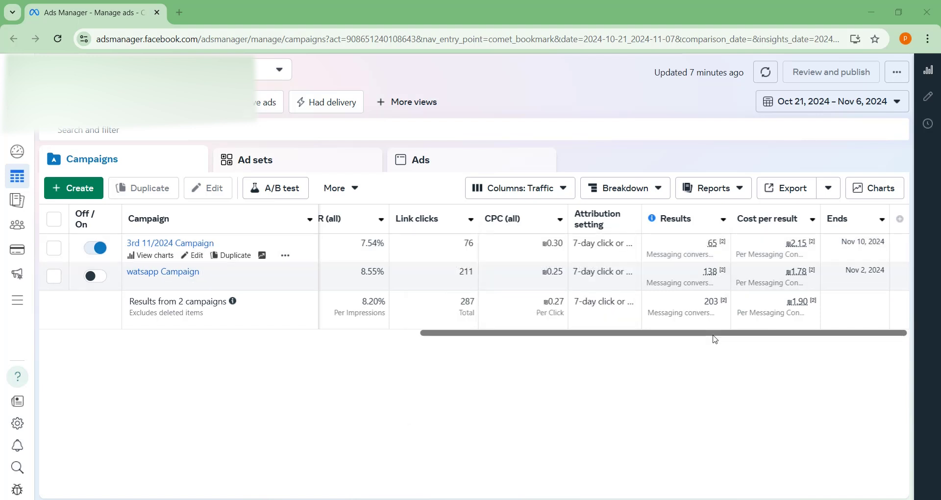
left_click_drag(649, 323, 301, 320)
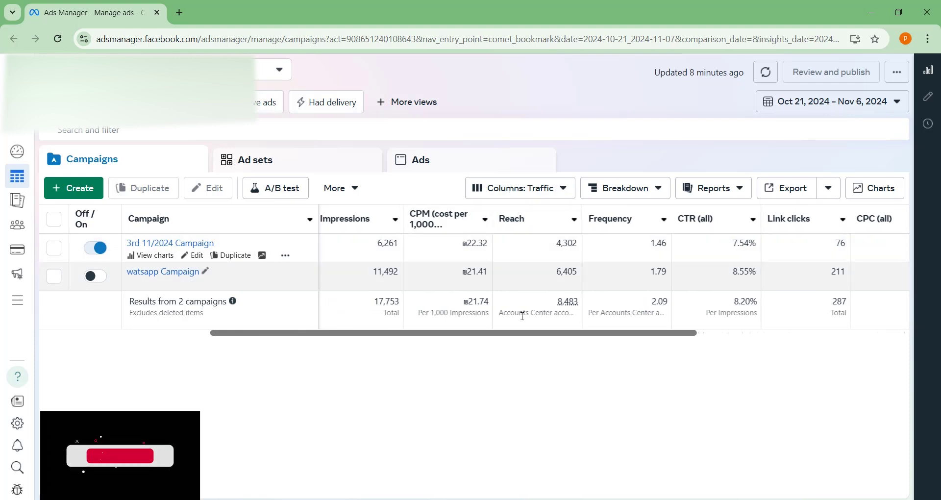
scroll(450, 338, "left", 2)
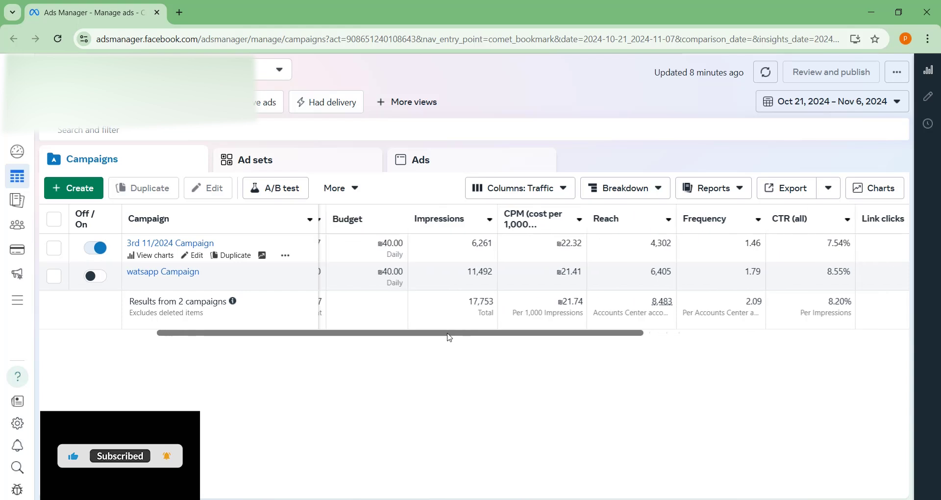